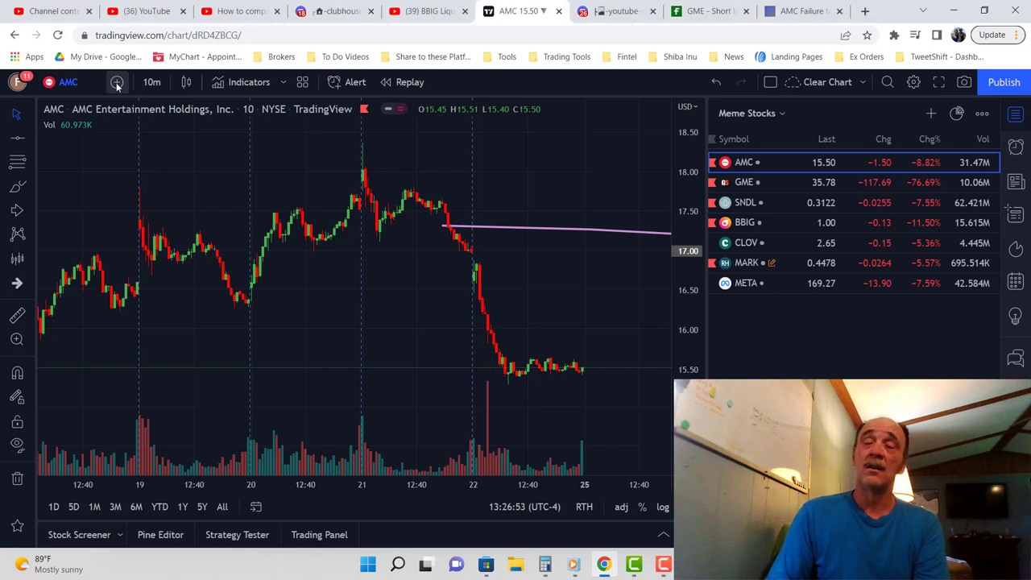
Add GME as a comparison line on the AMC chart and zoom in.
left_click(117, 83)
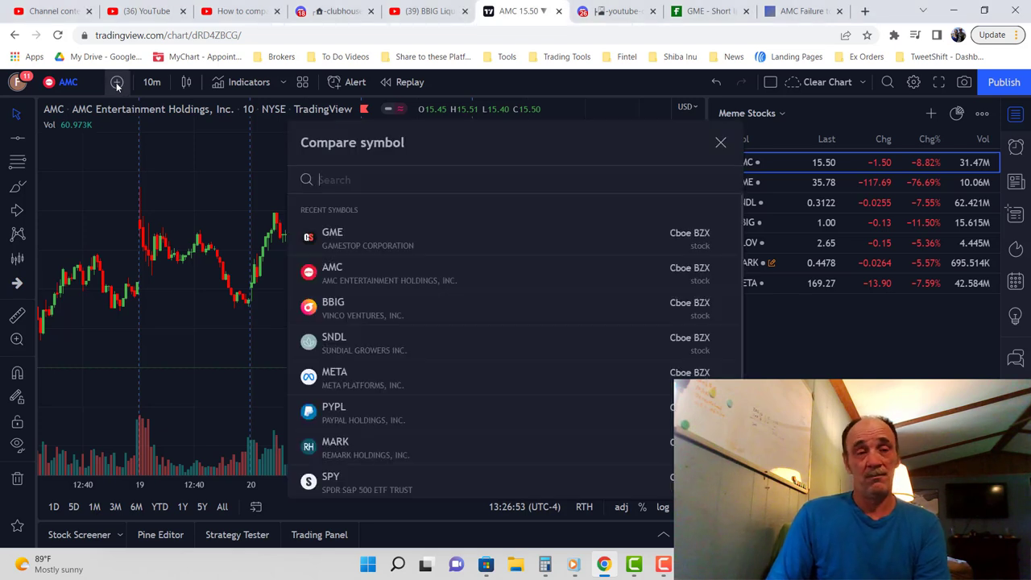
left_click(373, 237)
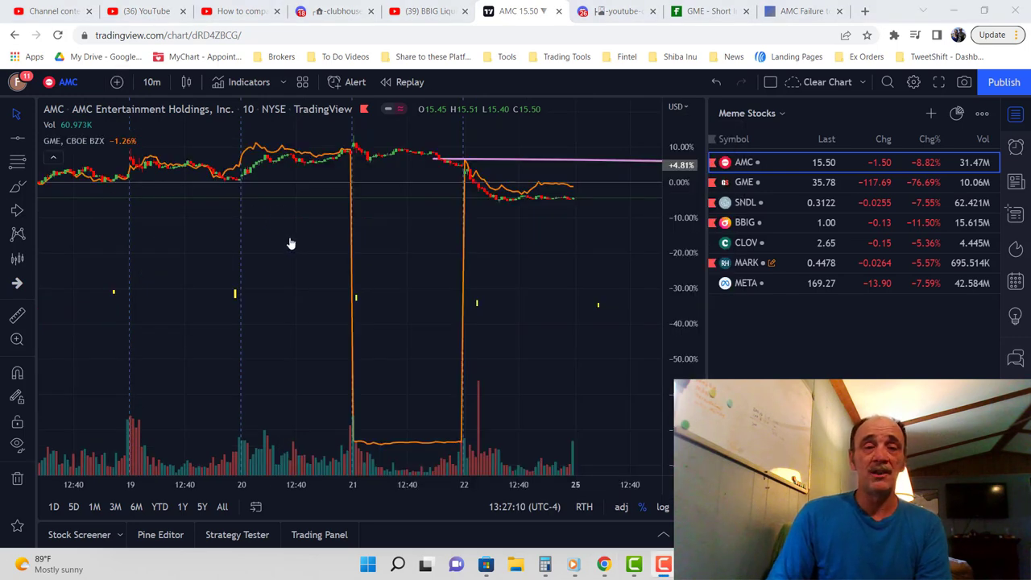
scroll(290, 239, "up", 3)
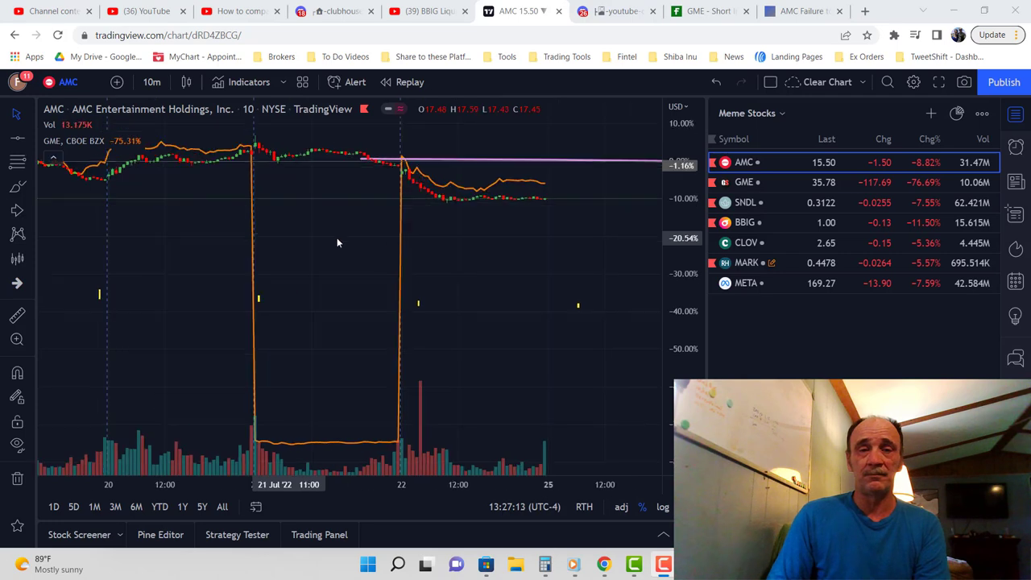
scroll(507, 233, "up", 2)
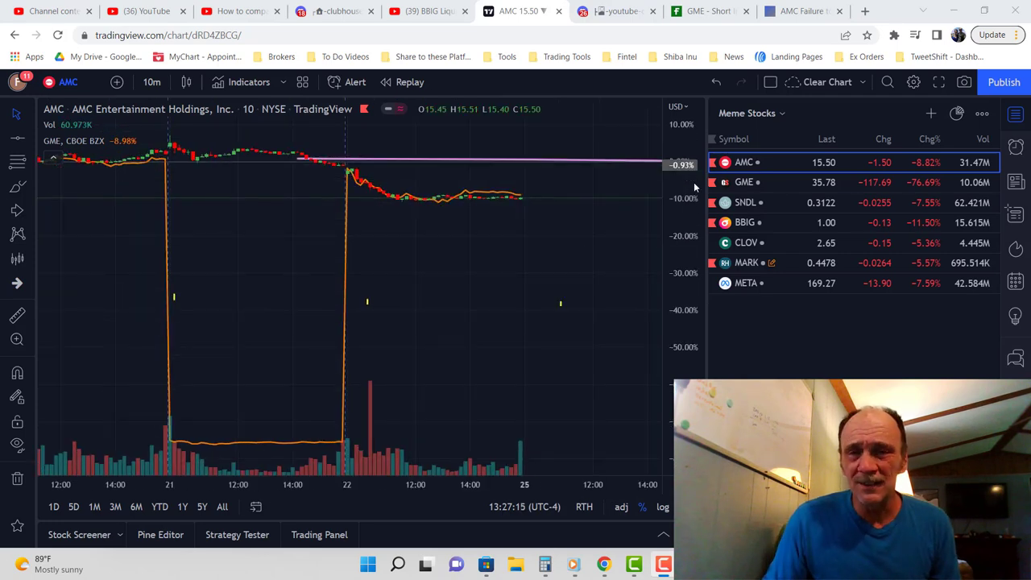
Toggle the percentage scale and dividend adjustment off, then undo back to the percentage view.
left_click(642, 508)
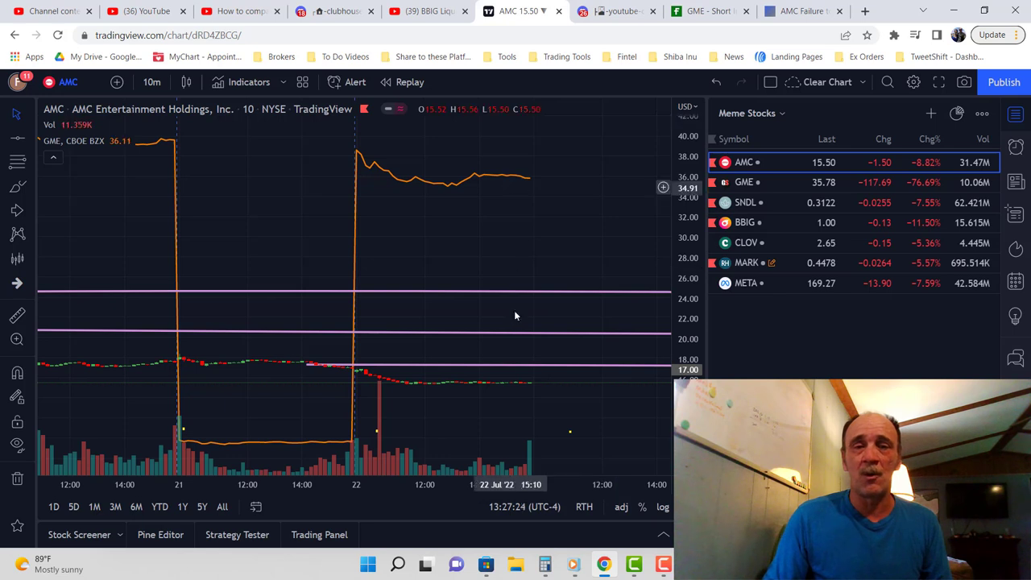
left_click(625, 509)
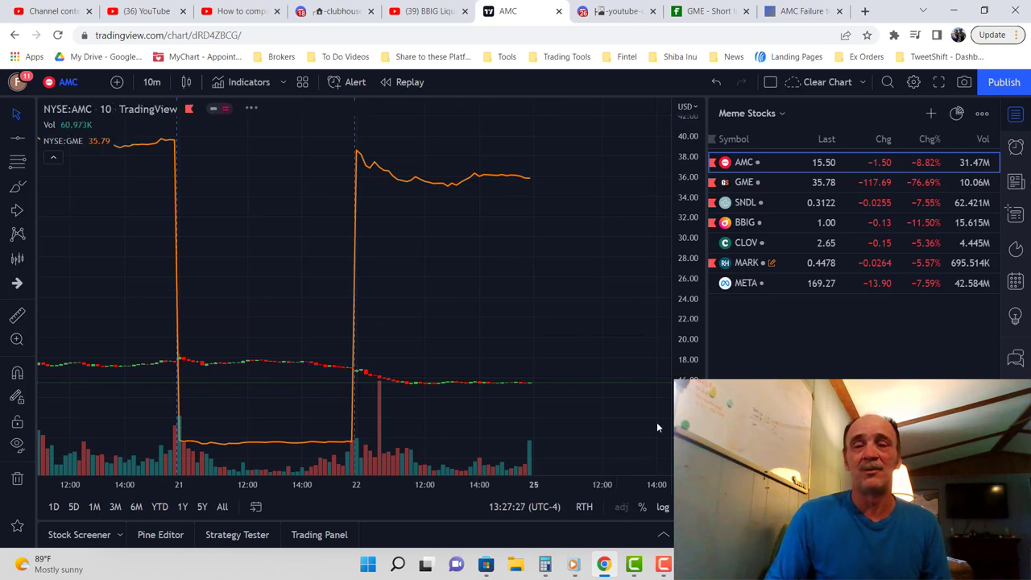
left_click(718, 84)
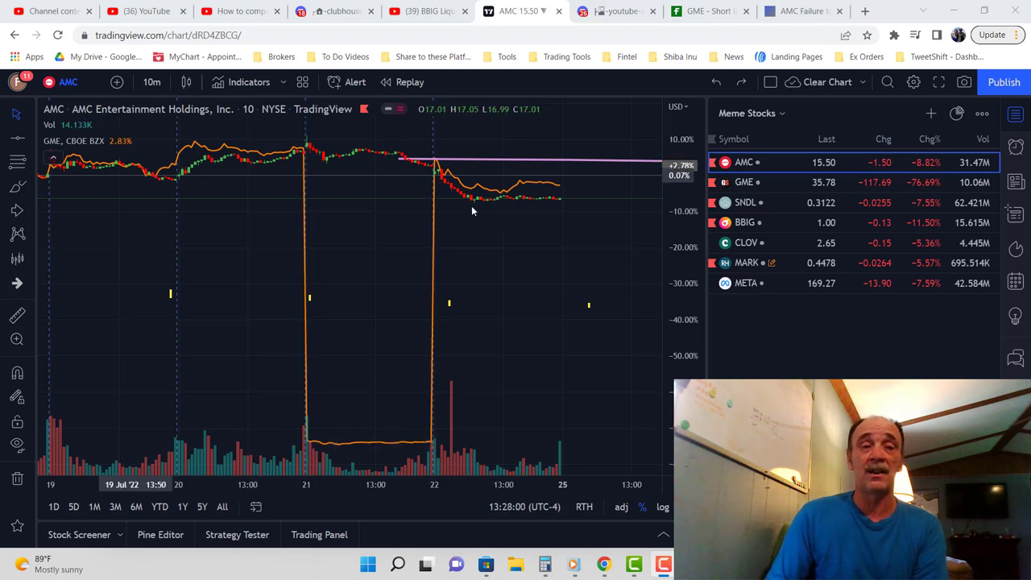
Load GME from the watchlist and zoom and pan to show roughly July 13–25.
left_click(747, 184)
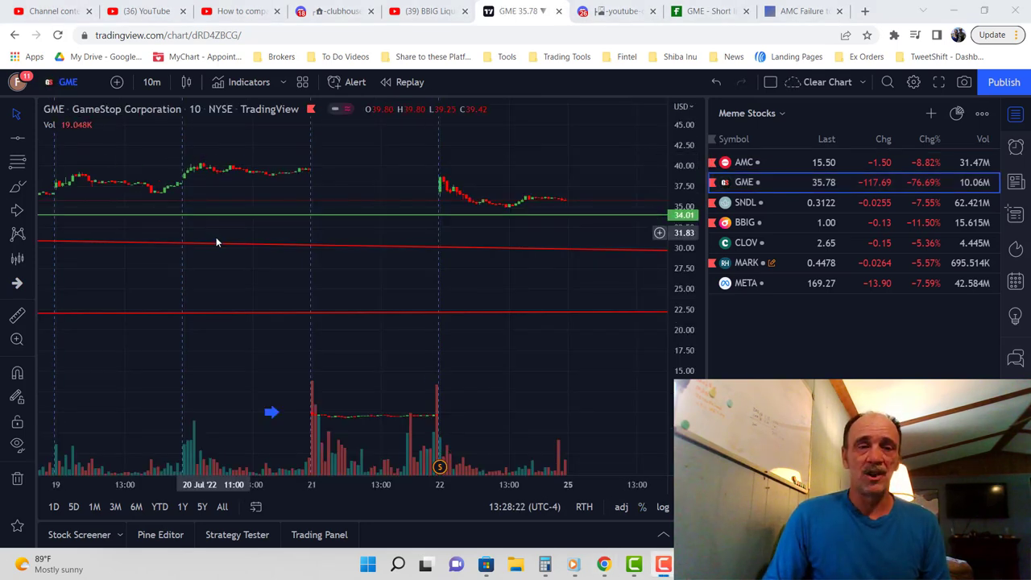
scroll(218, 239, "down", 5)
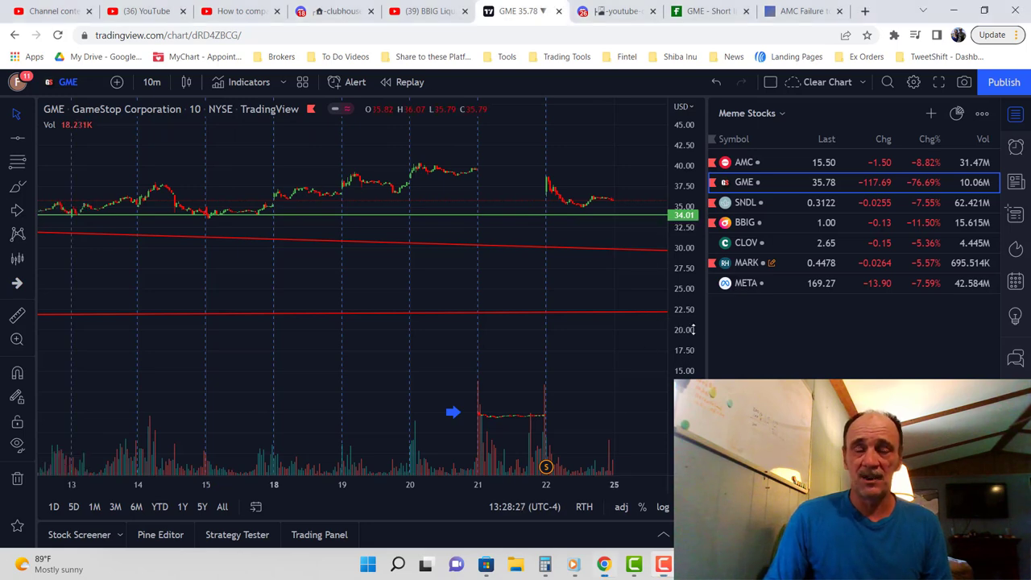
left_click_drag(695, 326, 694, 231)
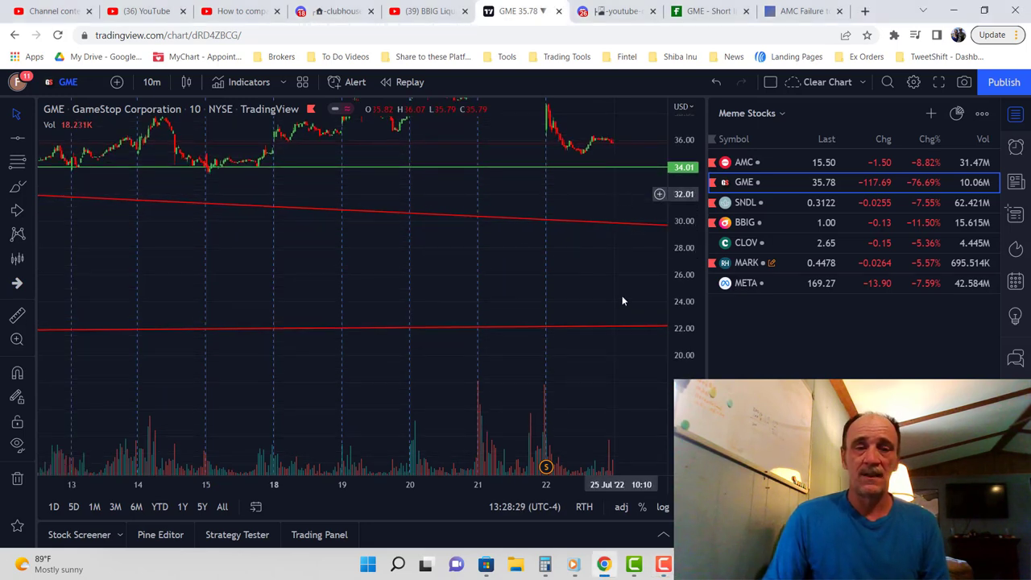
left_click_drag(622, 301, 616, 236)
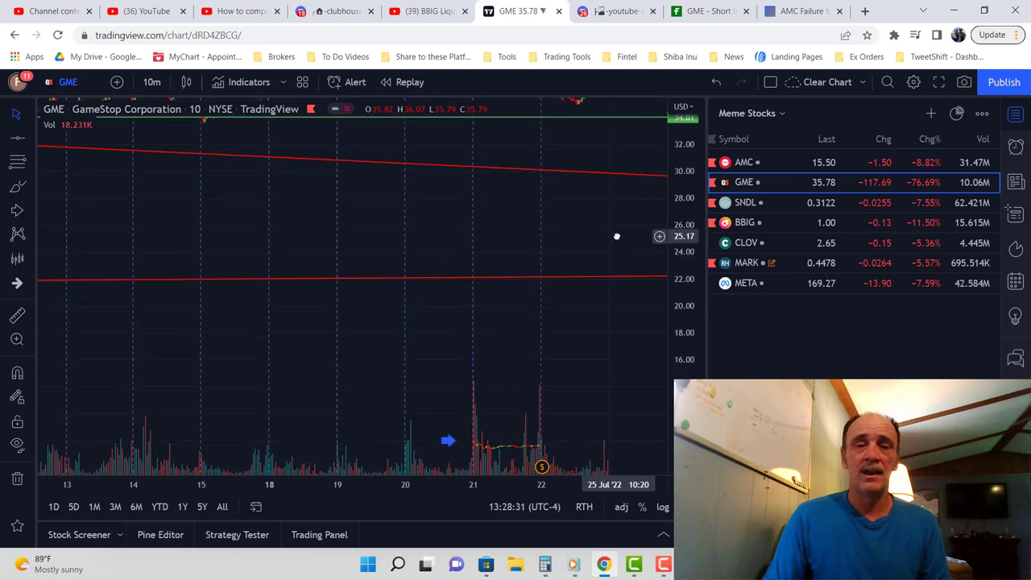
left_click_drag(681, 201, 505, 361)
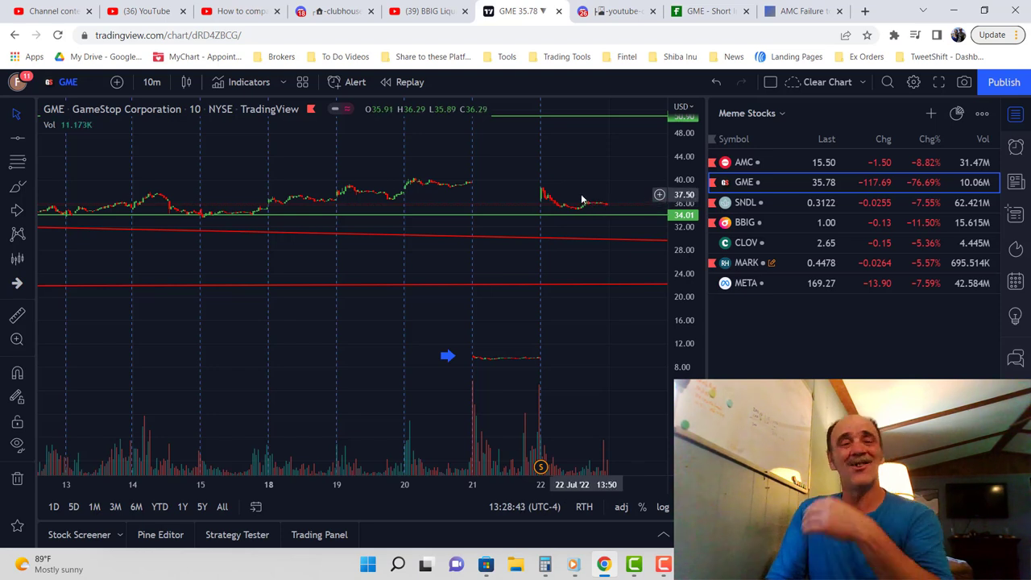
Change the GME chart style from candles to Line.
left_click(188, 82)
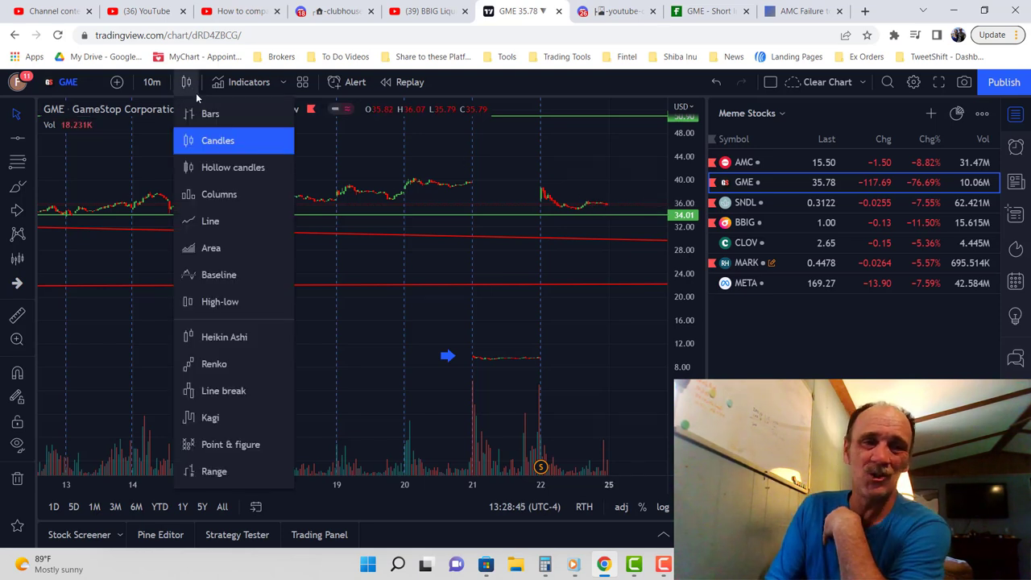
left_click(207, 221)
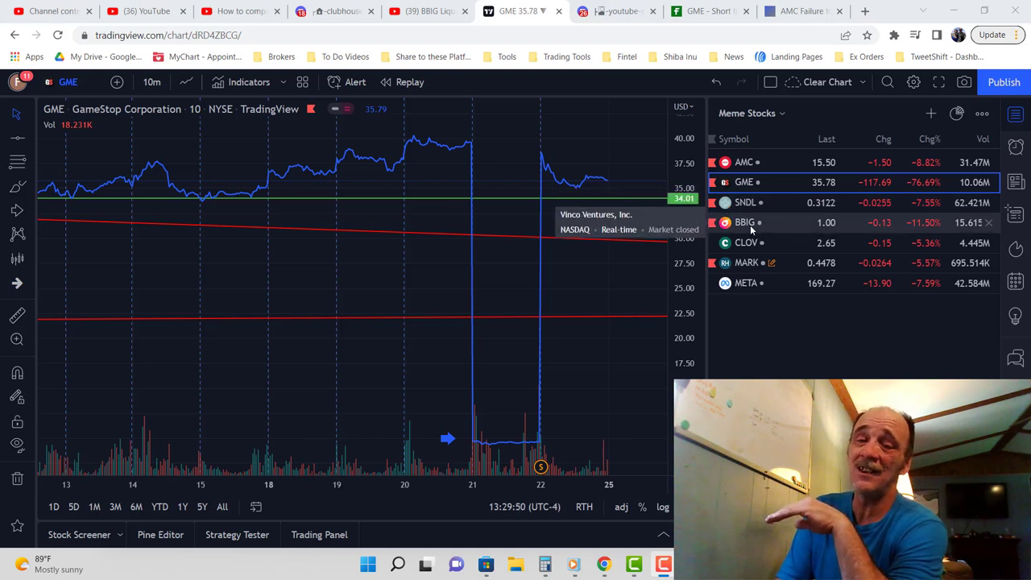
Add BBIG as a comparison symbol, then remove that comparison line.
left_click(116, 82)
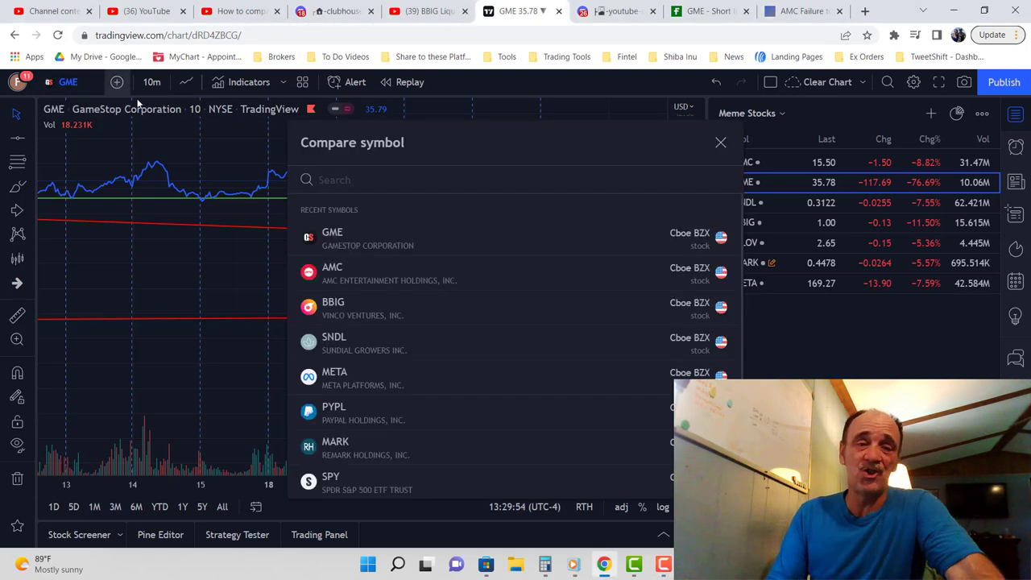
left_click(358, 304)
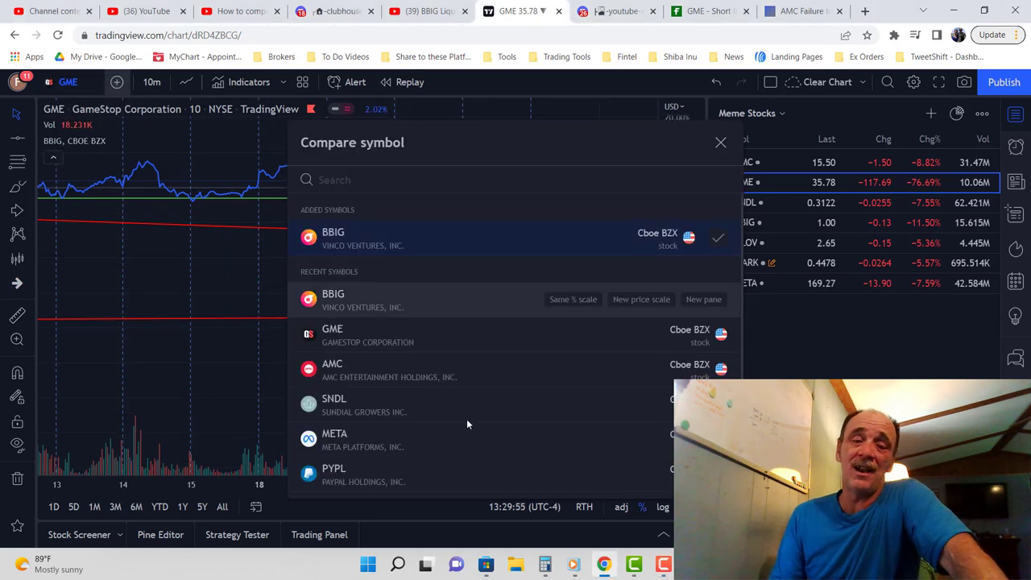
left_click(518, 499)
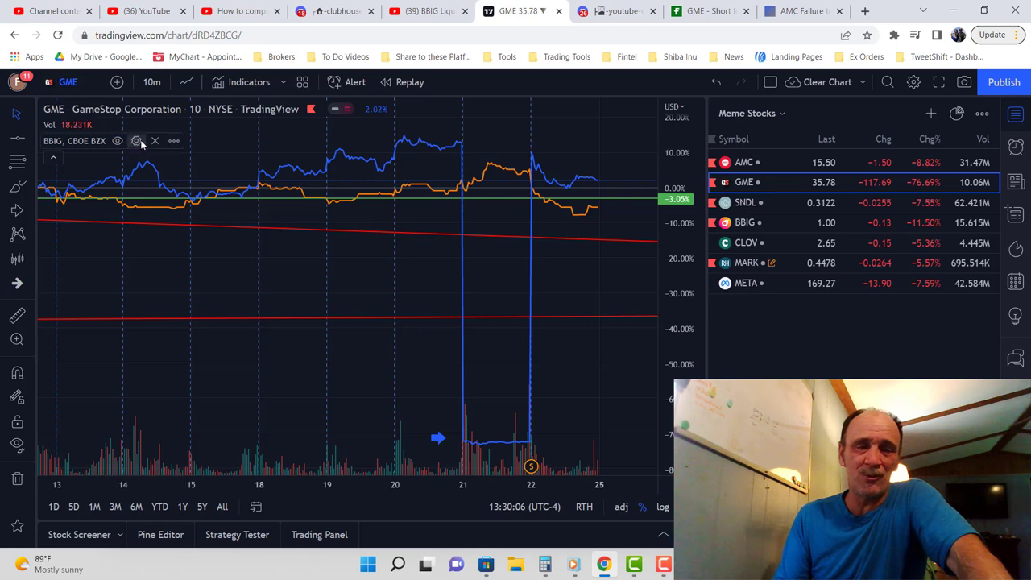
left_click(155, 141)
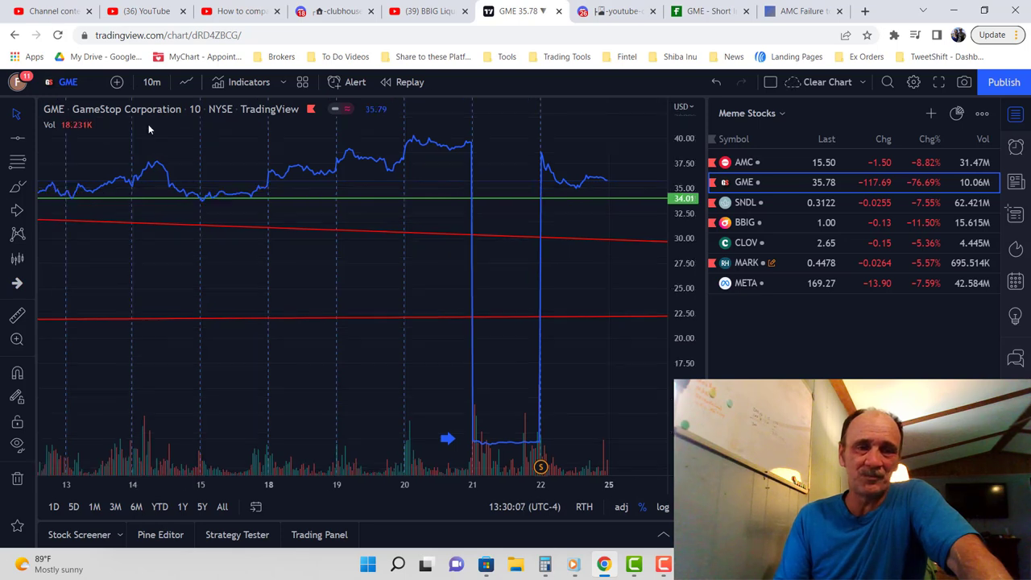
Re-add BBIG on a New price scale and rescale the GME and BBIG axes.
left_click(118, 83)
mouse_move(398, 246)
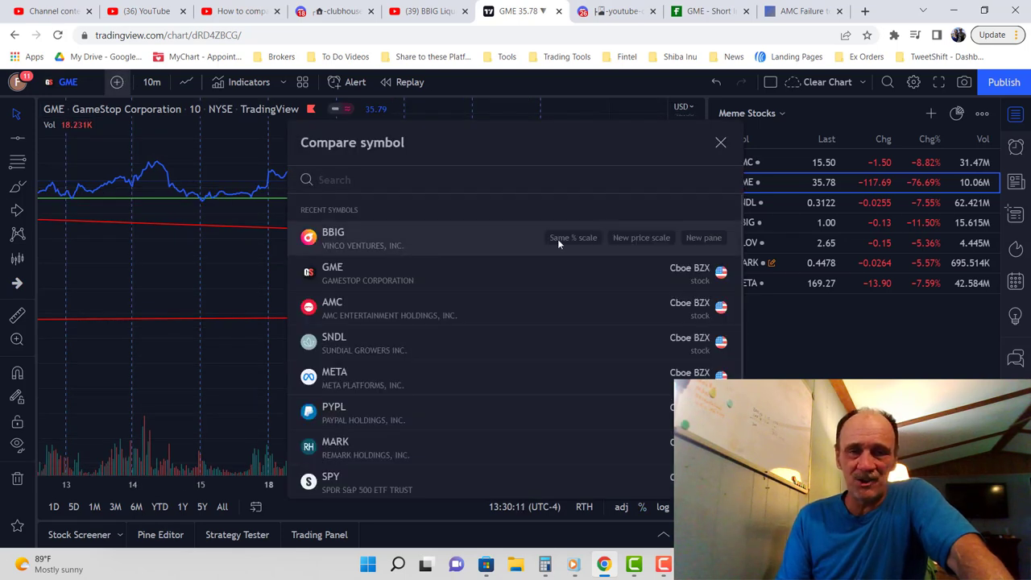
left_click(638, 238)
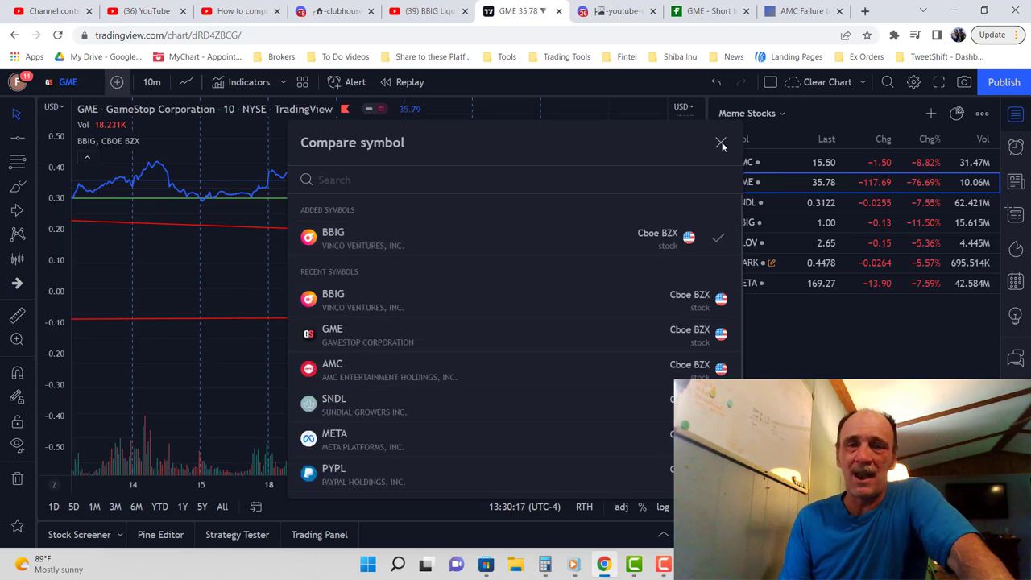
left_click(721, 142)
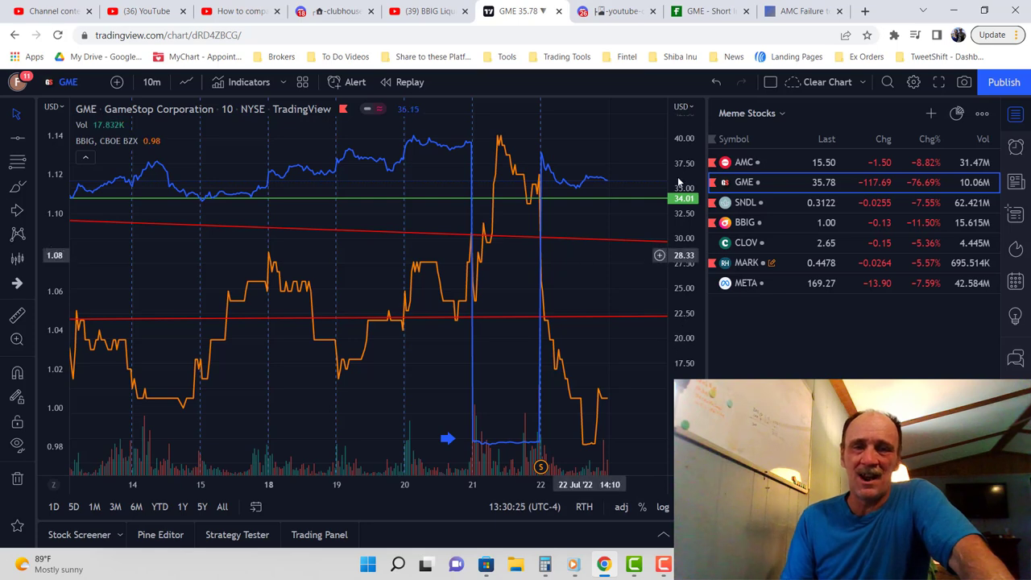
mouse_move(681, 211)
left_mouse_down()
mouse_move(688, 312)
mouse_move(680, 227)
left_mouse_up()
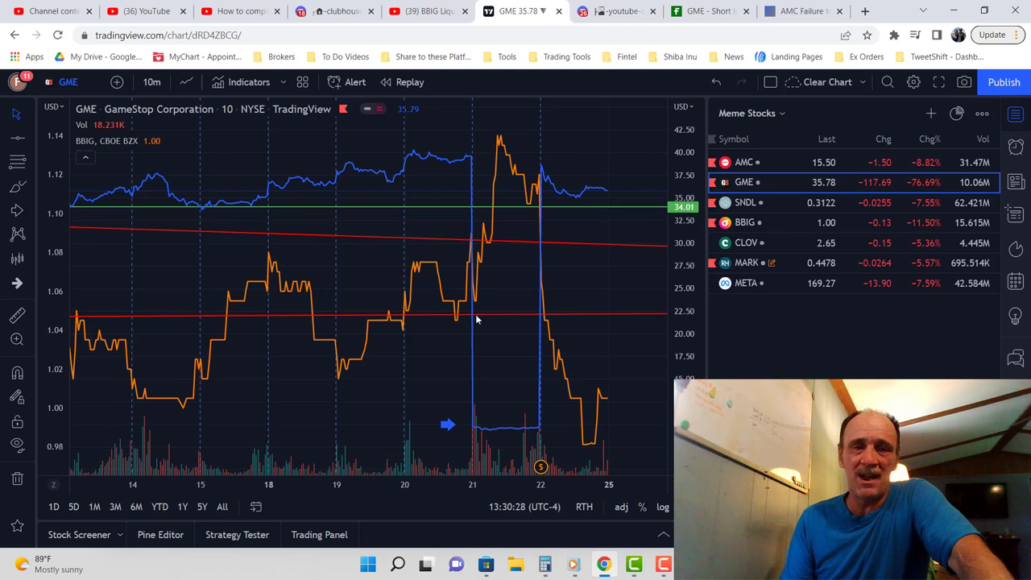
mouse_move(57, 248)
left_mouse_down()
mouse_move(51, 325)
mouse_move(58, 256)
left_mouse_up()
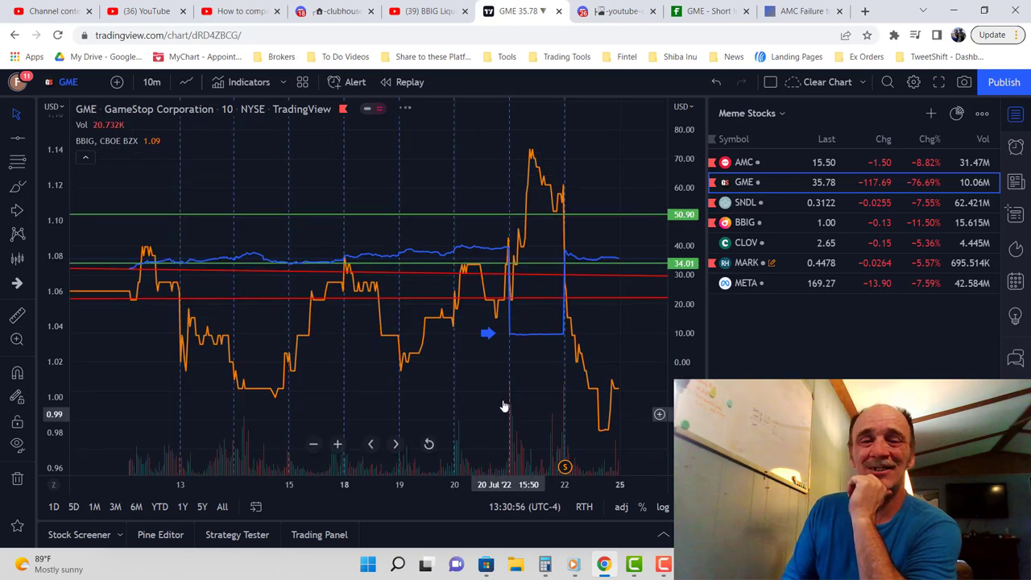
Draw and widen an ellipse around the late BBIG dip.
left_click(31, 187)
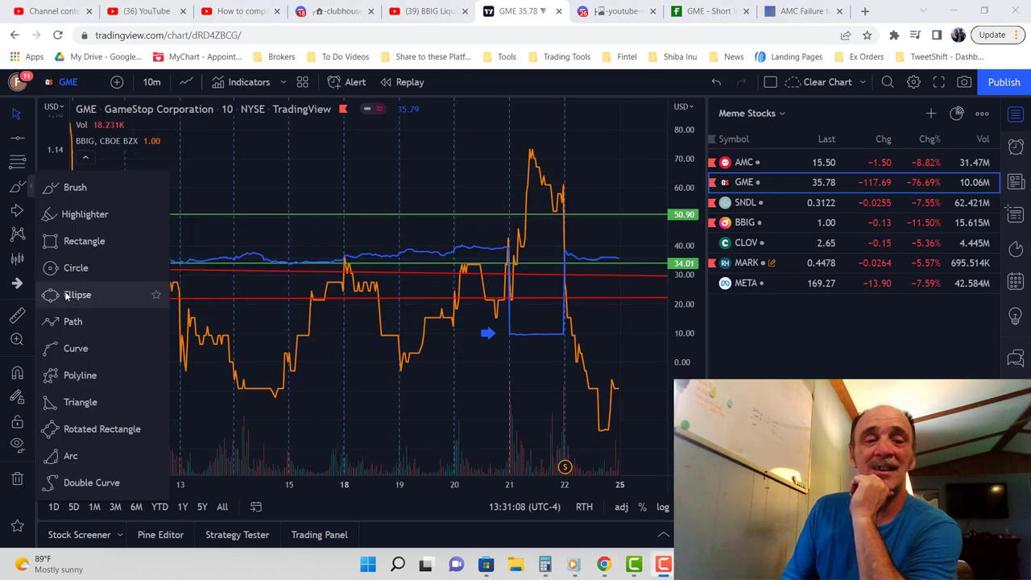
left_click(76, 295)
left_click_drag(565, 344, 633, 423)
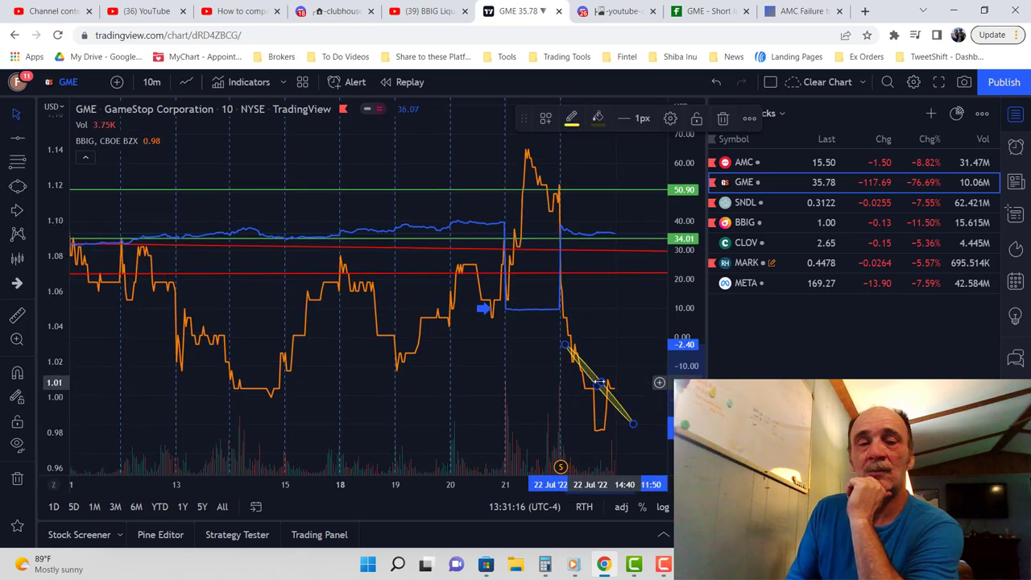
left_click_drag(608, 371, 637, 351)
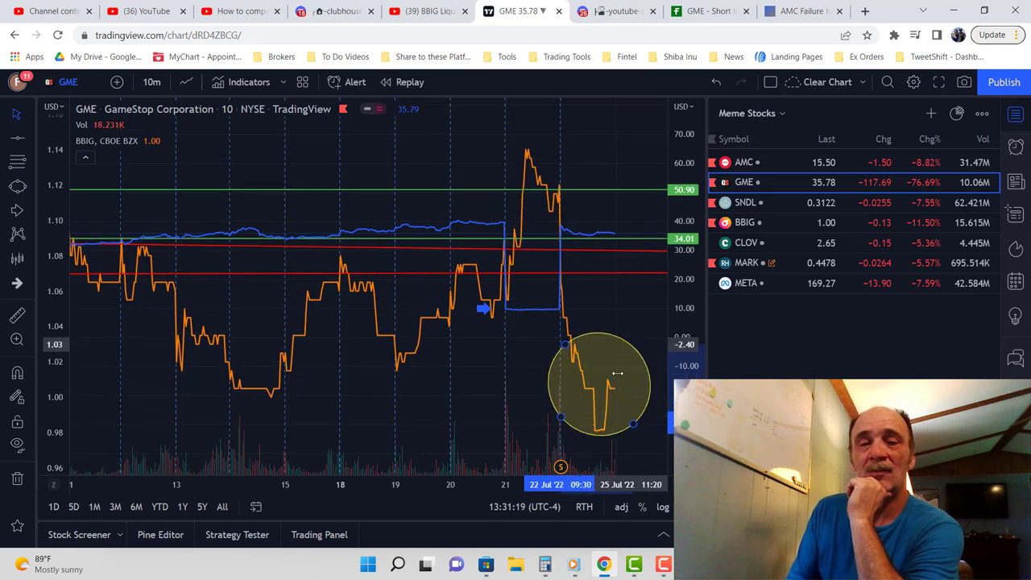
Draw a second ellipse around the July 21–22 GME drop.
left_click(478, 308)
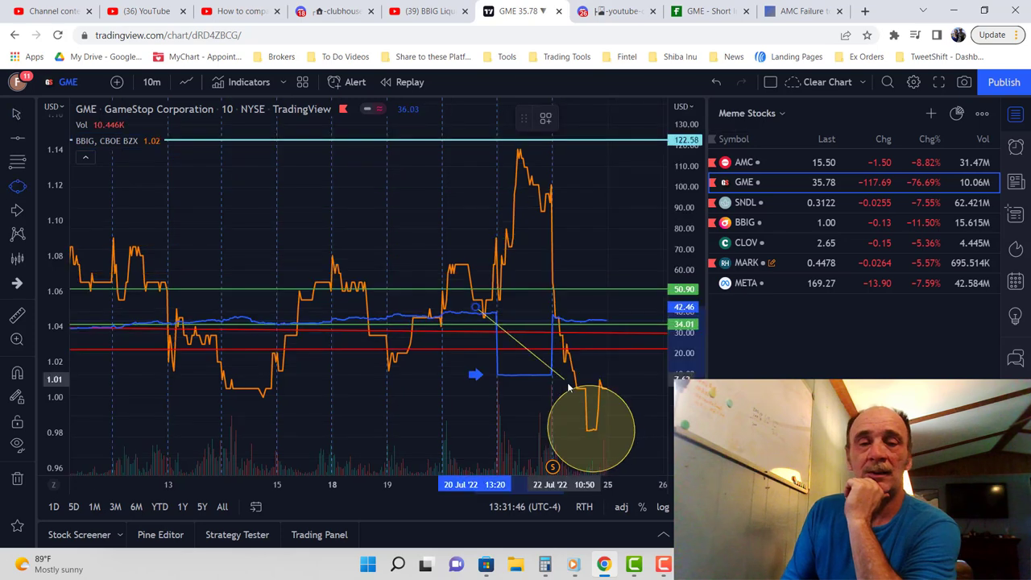
left_click(567, 383)
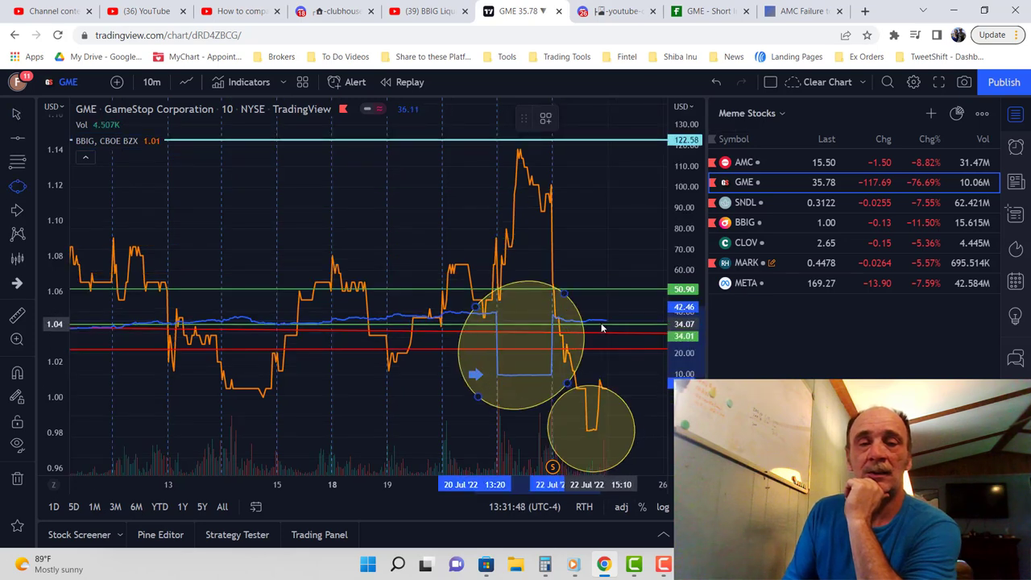
left_click(557, 352)
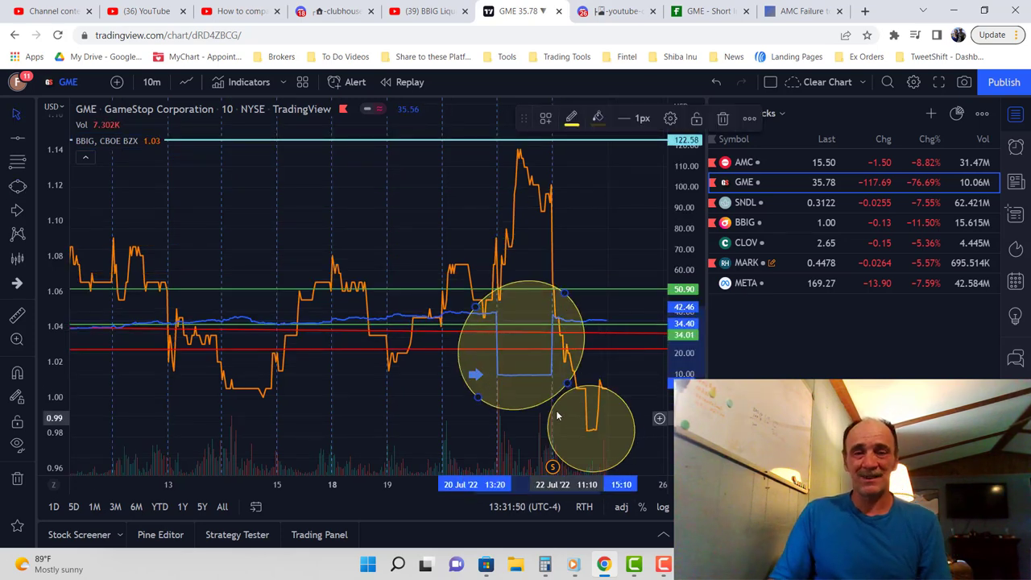
Delete the yellow ellipse and set the BBIG overlay's style to Line.
left_click(722, 118)
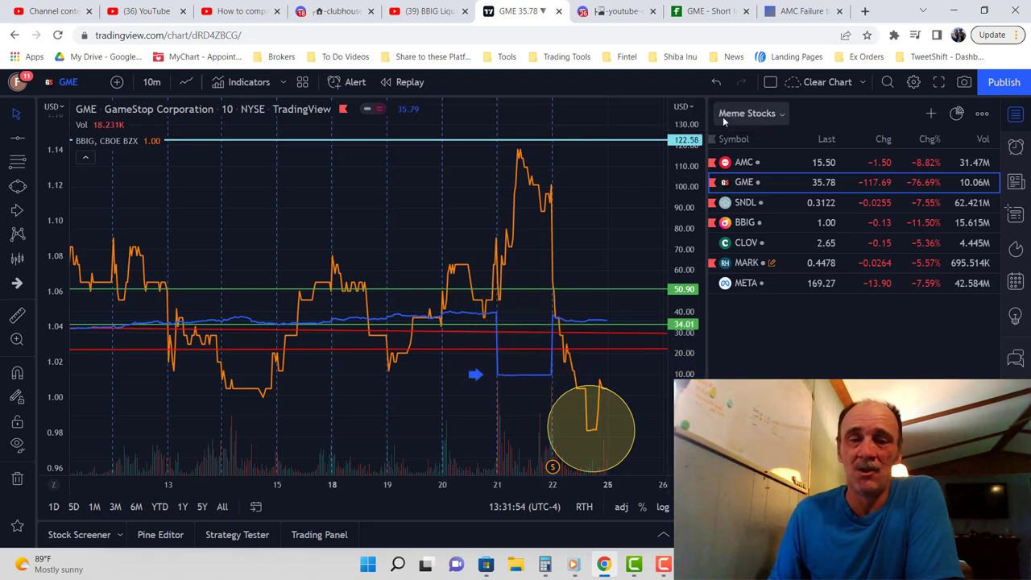
left_click(722, 116)
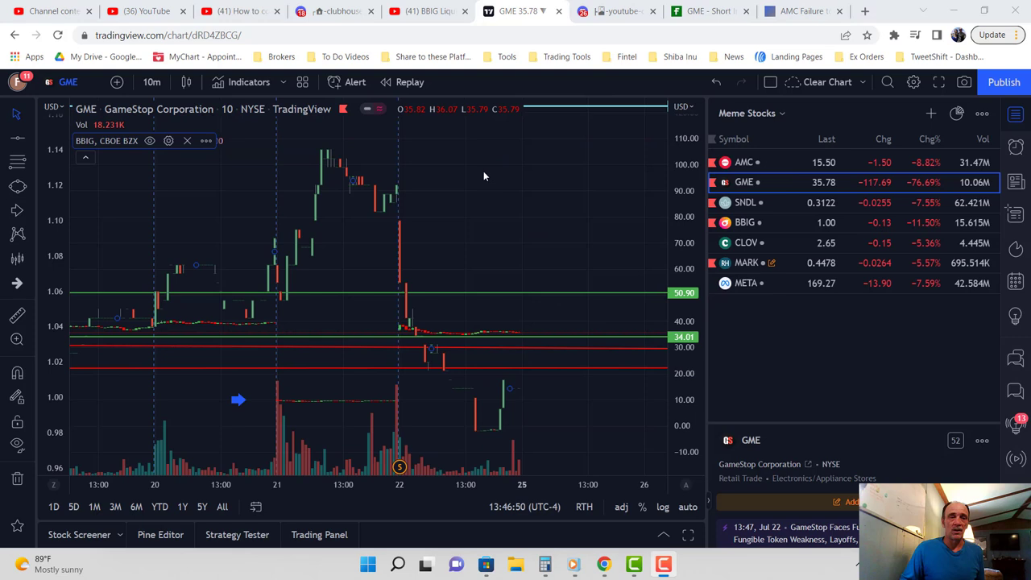
left_click(168, 142)
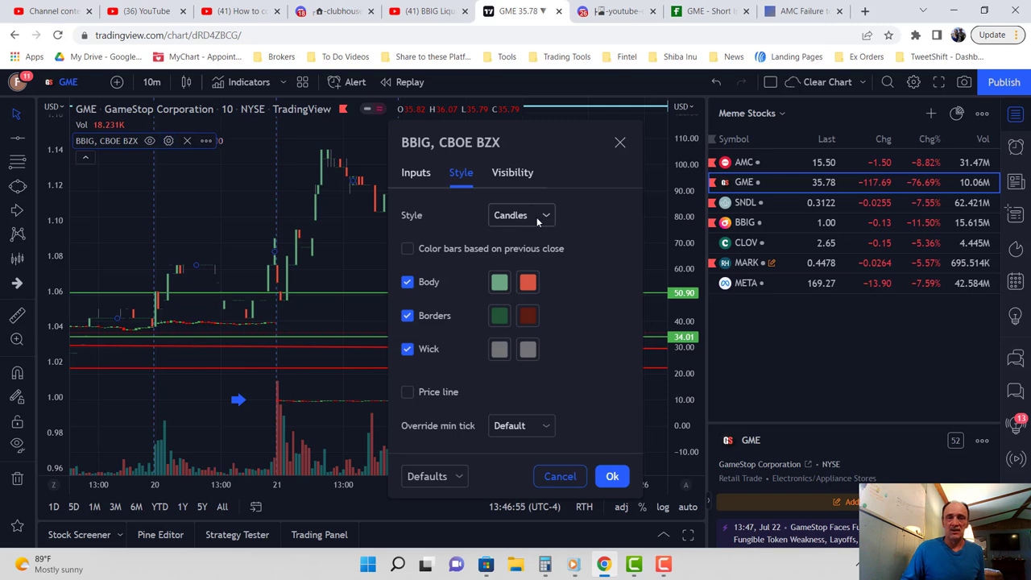
left_click(537, 219)
left_click(604, 173)
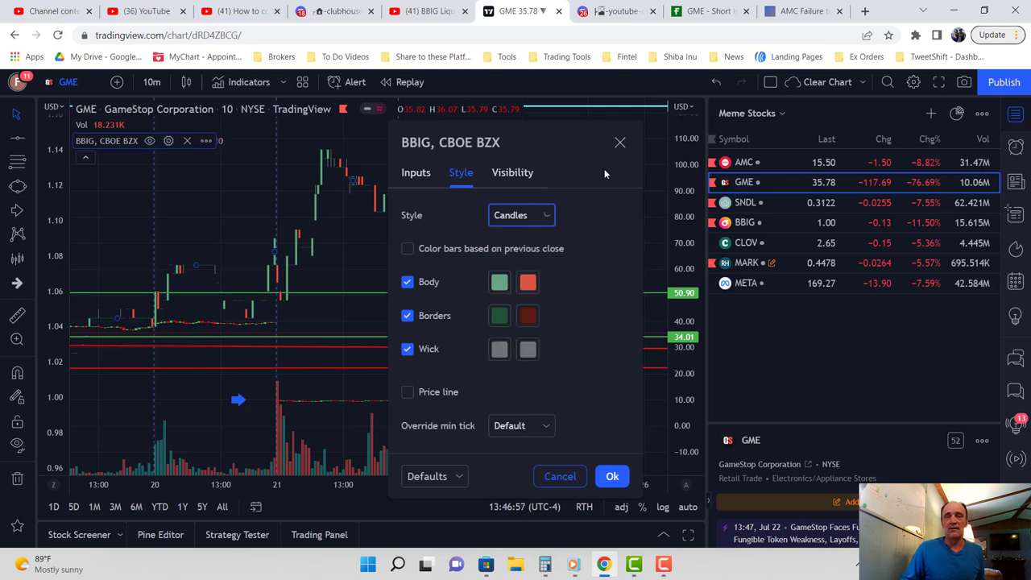
left_click(518, 217)
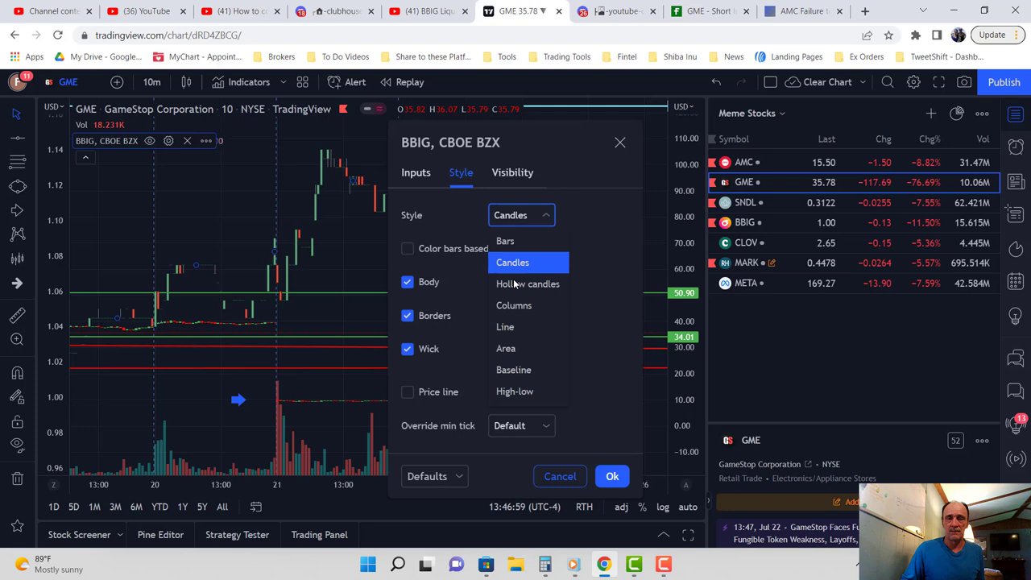
left_click(505, 326)
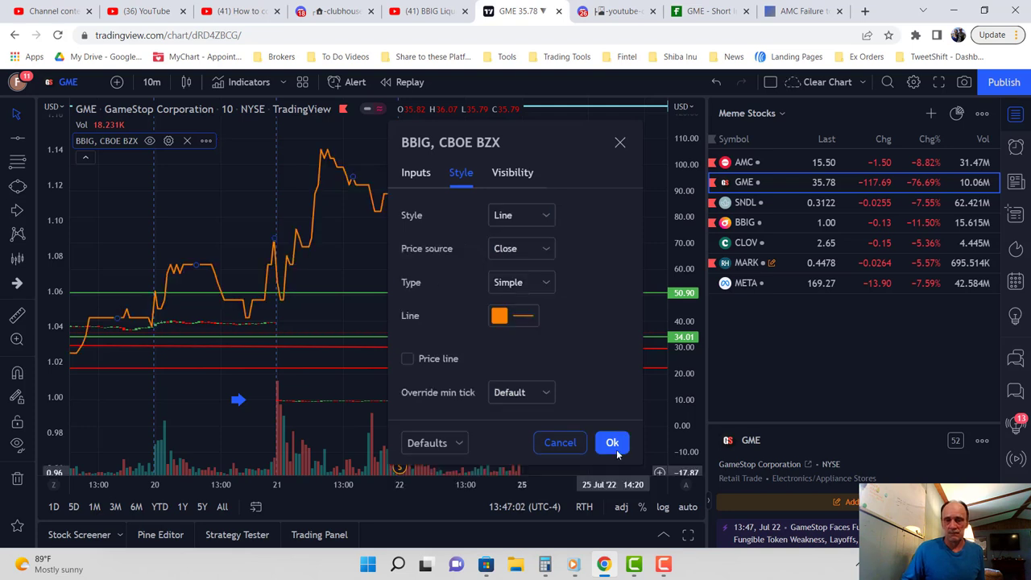
left_click(616, 441)
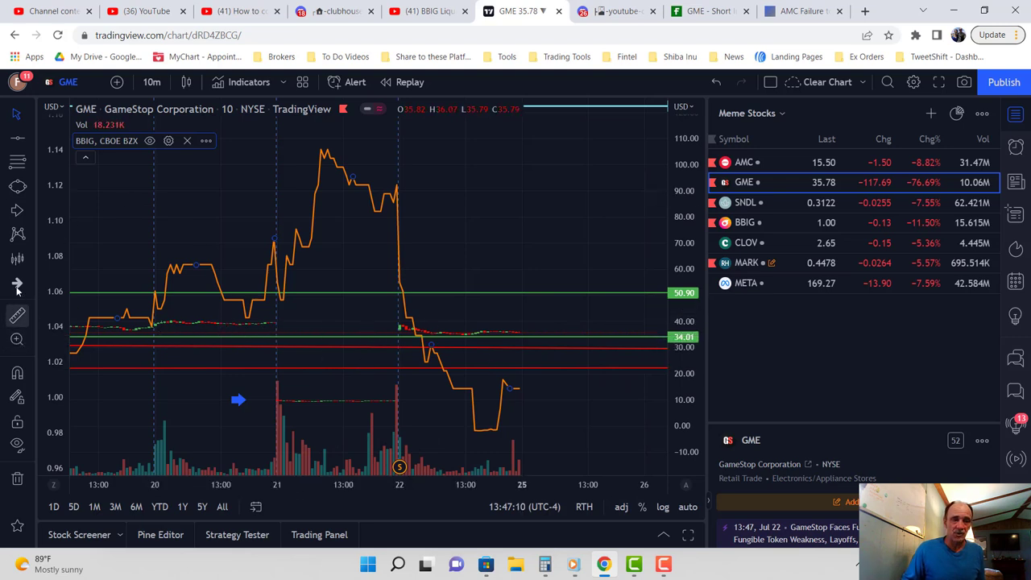
Draw a Bars Pattern copying GME price action from 19 Jul 15:50 to 22 Jul.
left_click(33, 262)
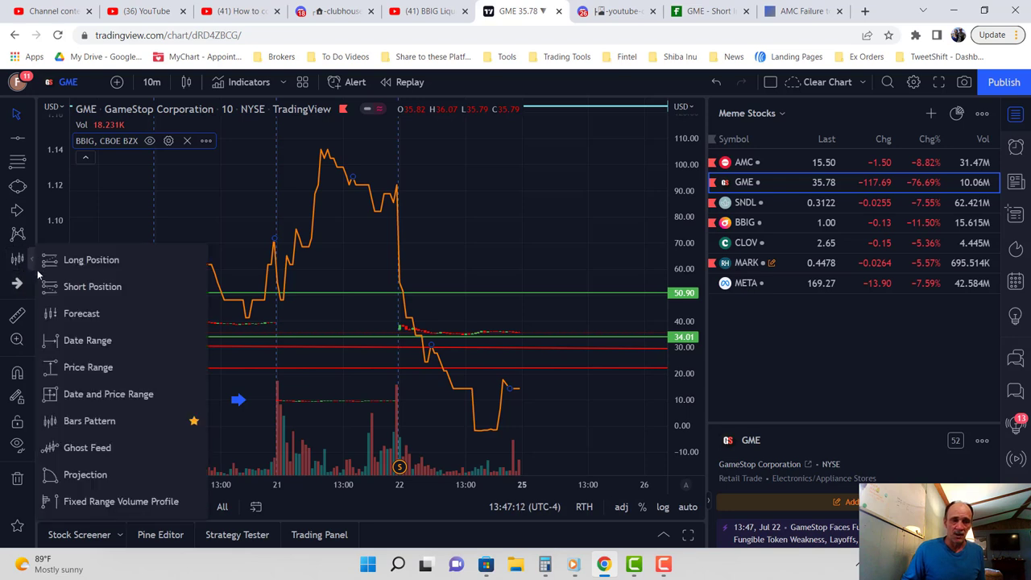
left_click(80, 420)
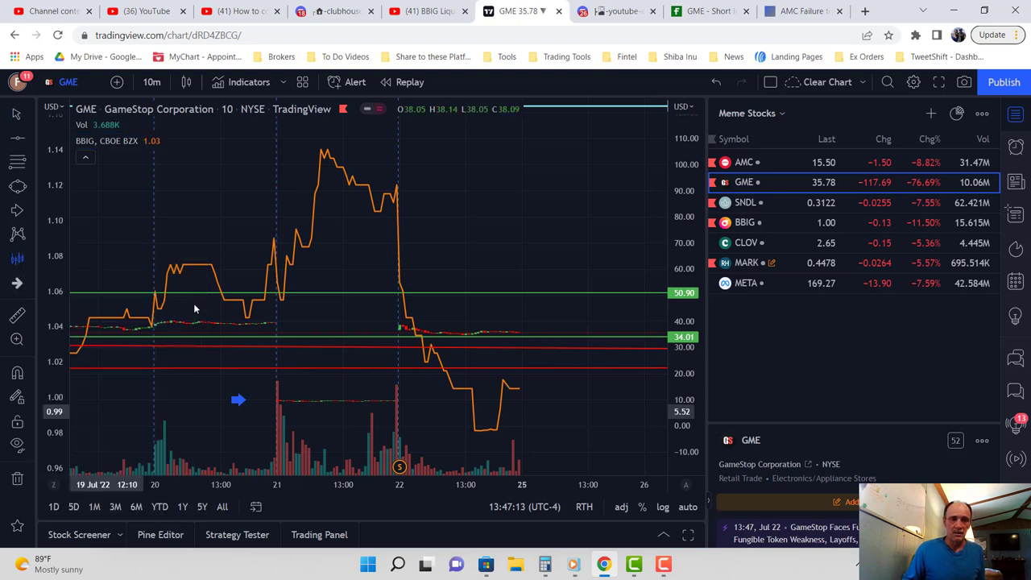
left_click(154, 300)
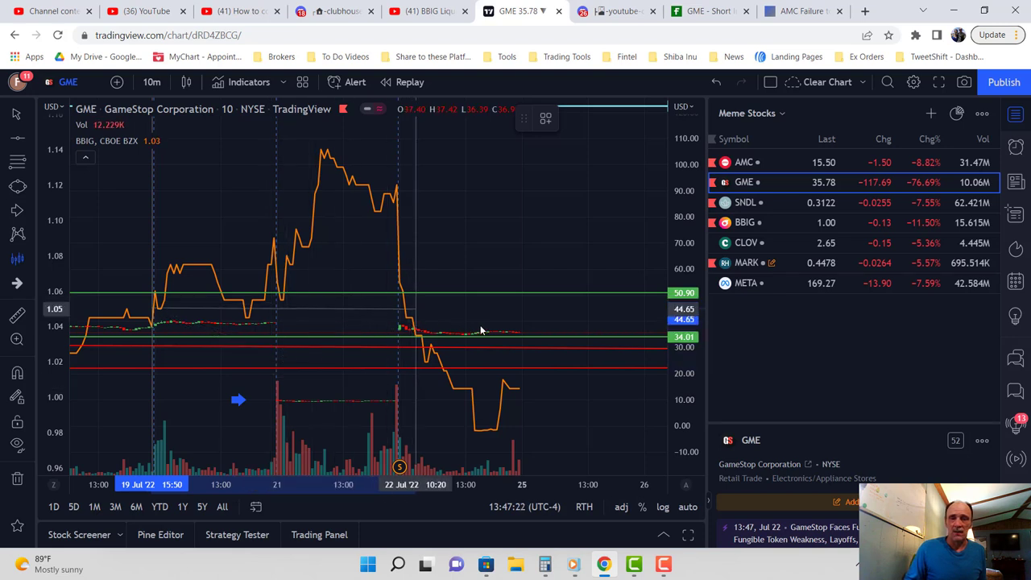
left_click(533, 331)
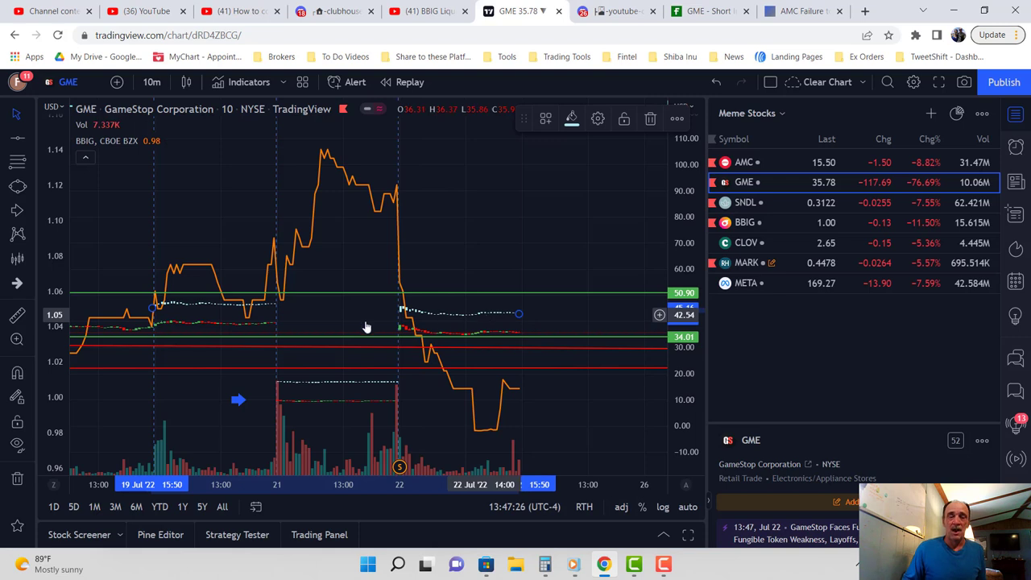
Drag the bars pattern right and down onto the 22–25 Jul price action.
right_click(228, 309)
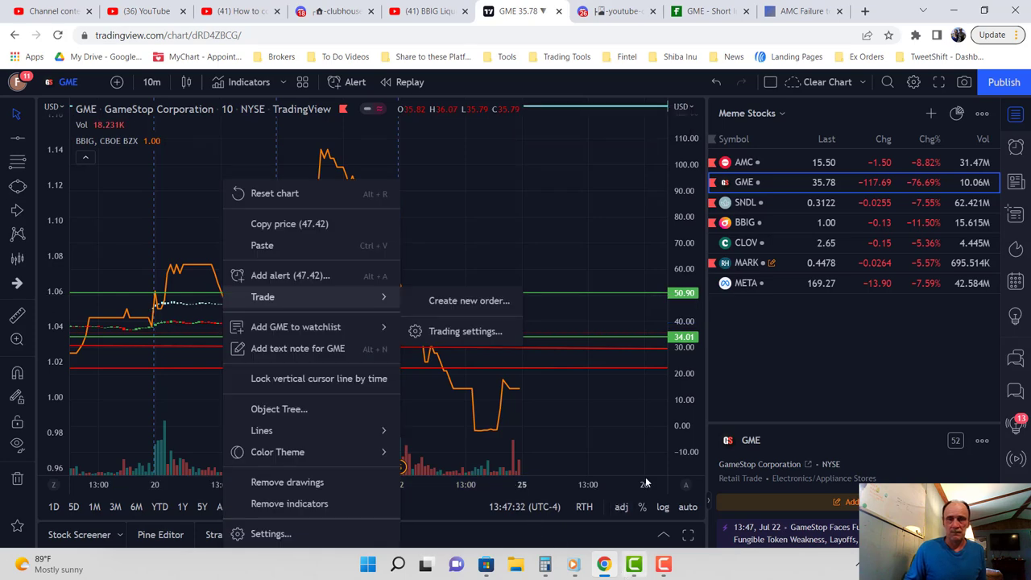
left_click(276, 218)
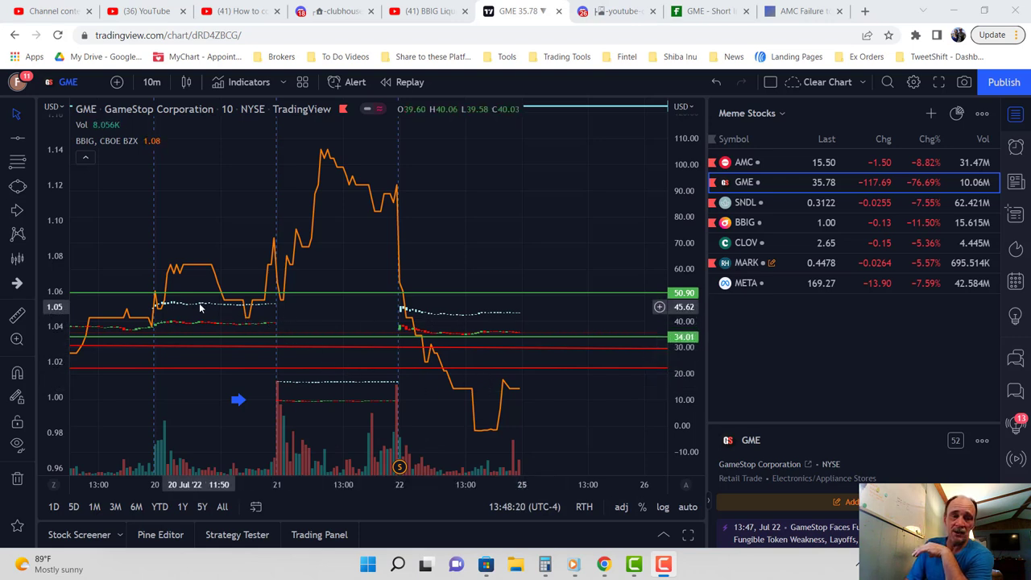
left_click(155, 310)
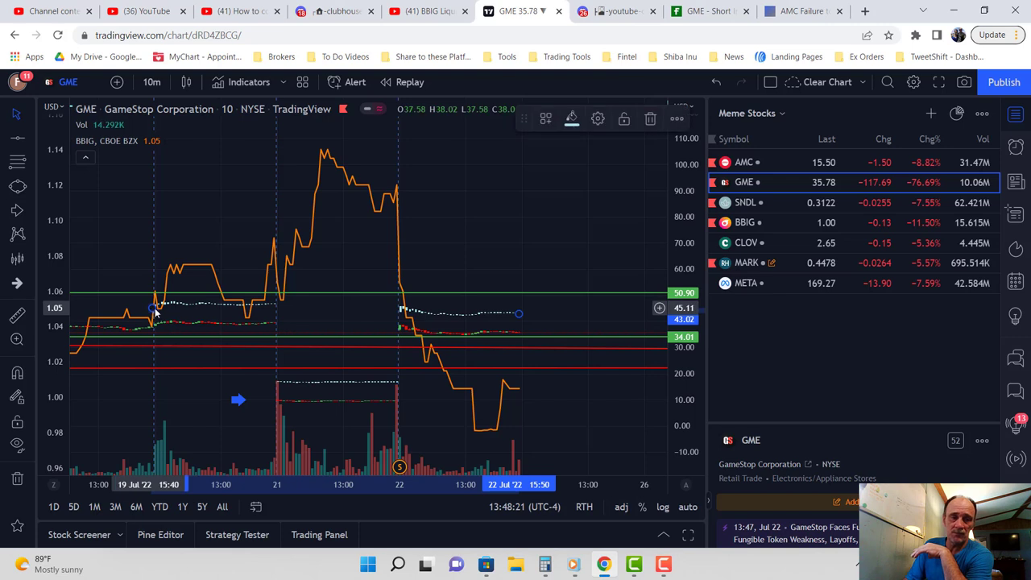
left_click_drag(155, 310, 377, 310)
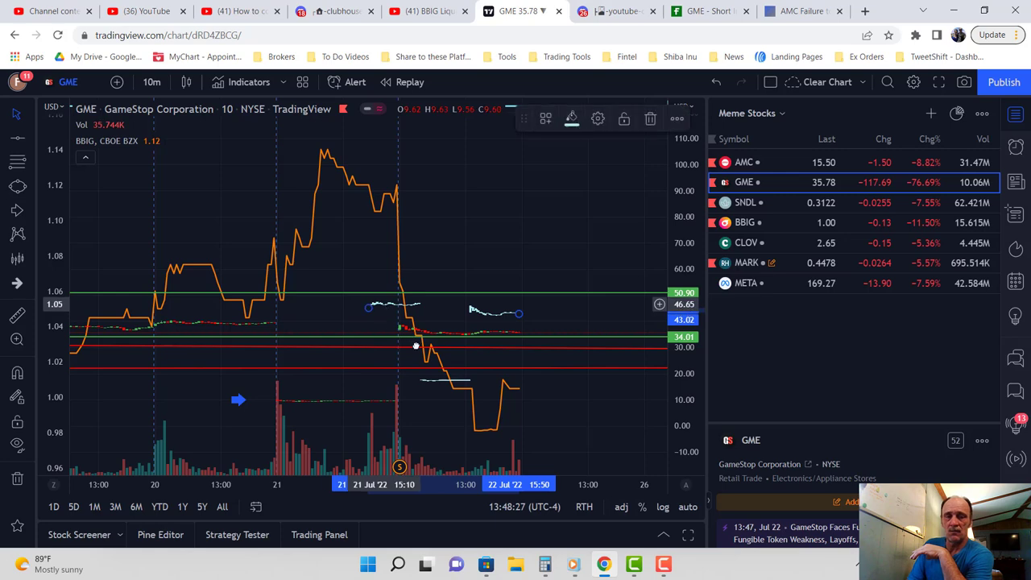
mouse_move(416, 347)
left_mouse_down()
mouse_move(430, 369)
mouse_move(491, 402)
left_mouse_up()
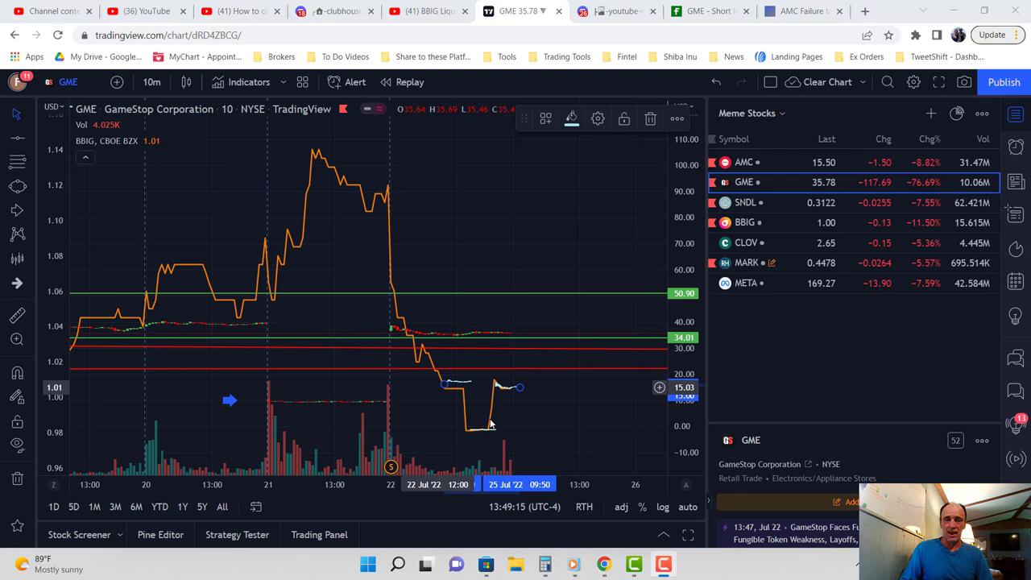
Fine-tune the pattern's position with arrow-key nudges, then select the red line near 21.60.
left_click(465, 387)
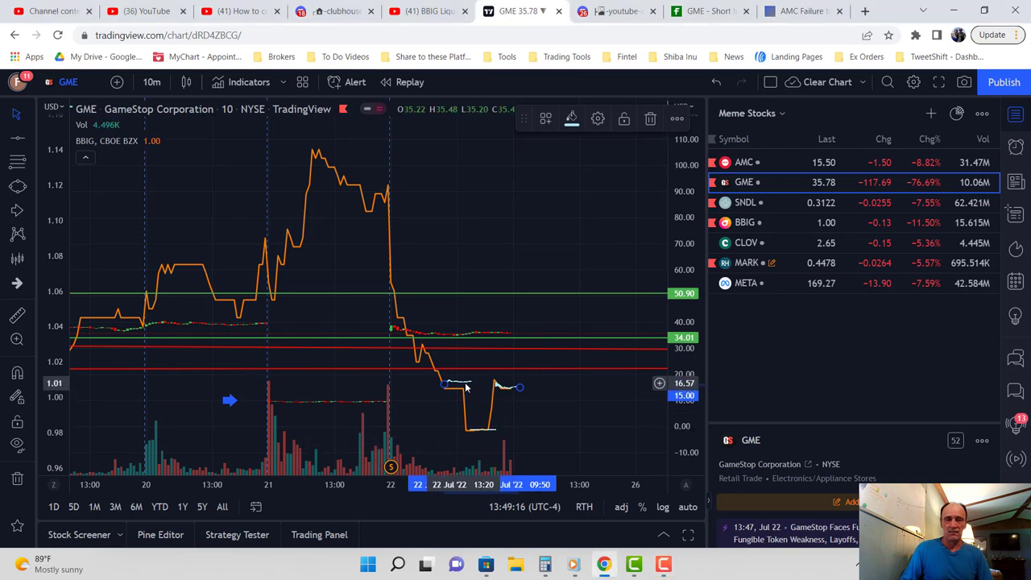
key("Left")
key("Left")
key("Left")
key("Left")
key("Left")
key("Left")
key("Left")
key("Left")
key("Left")
key("Left")
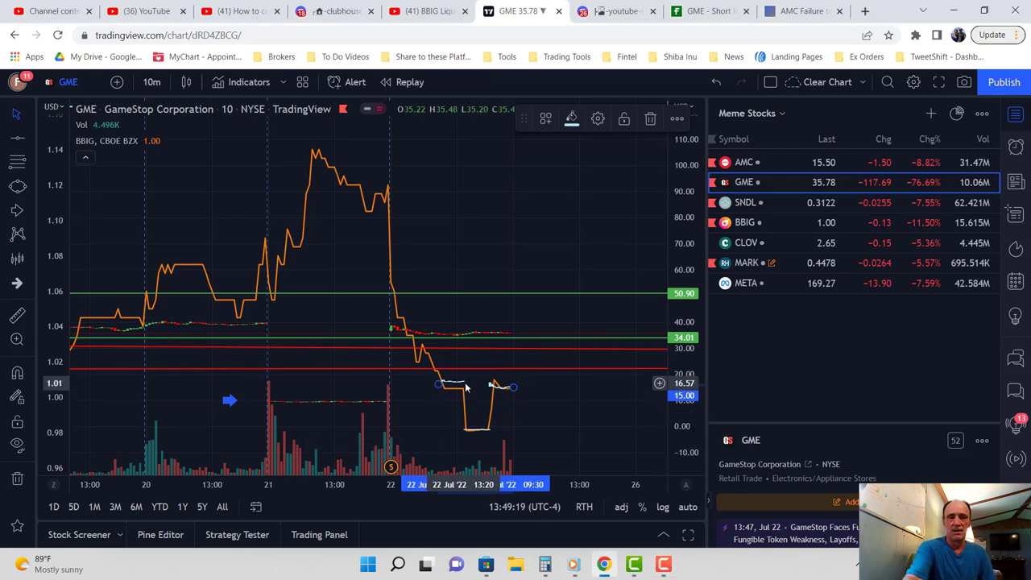
key("Right")
key("Right")
key("Right")
key("Right")
key("Right")
key("Right")
key("Right")
key("Right")
key("Right")
key("Right")
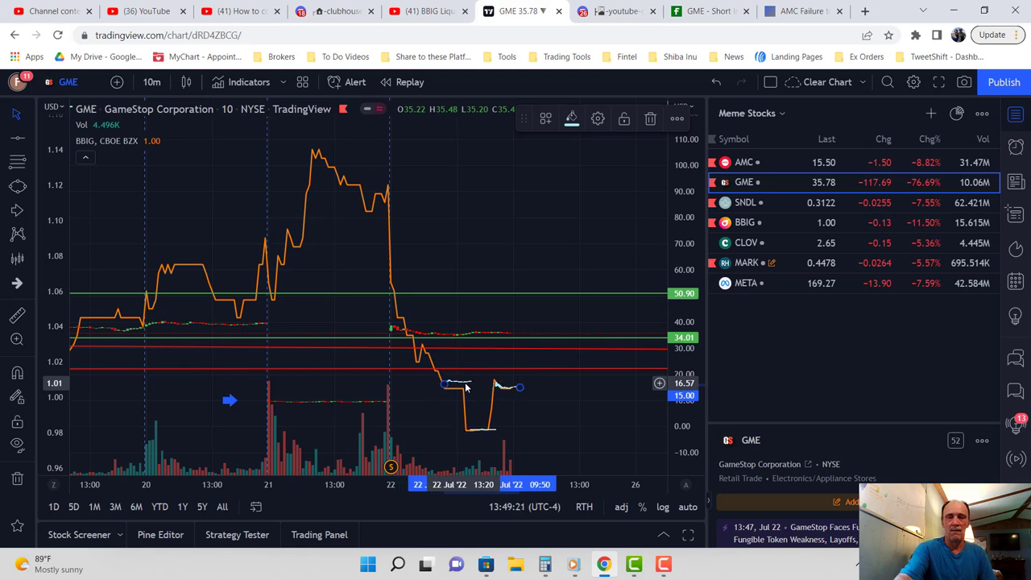
left_click(484, 368)
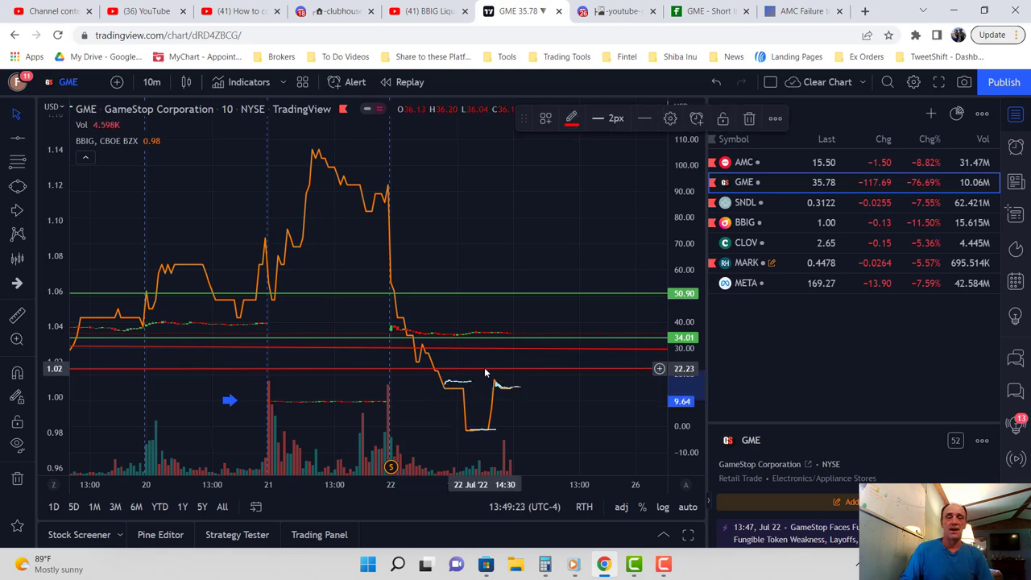
Switch the BBIG overlay's style back to Candles.
mouse_move(121, 144)
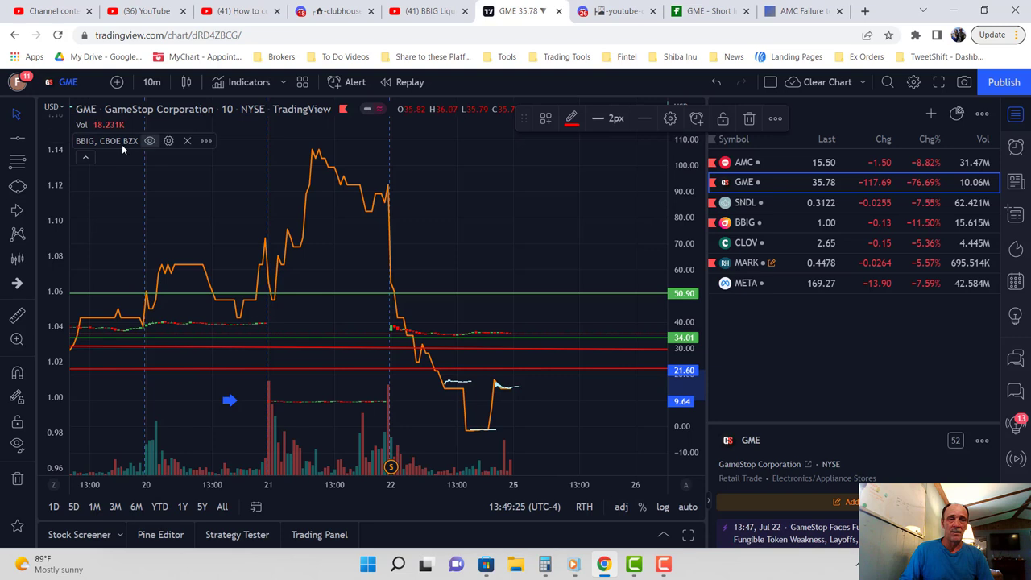
left_click(170, 143)
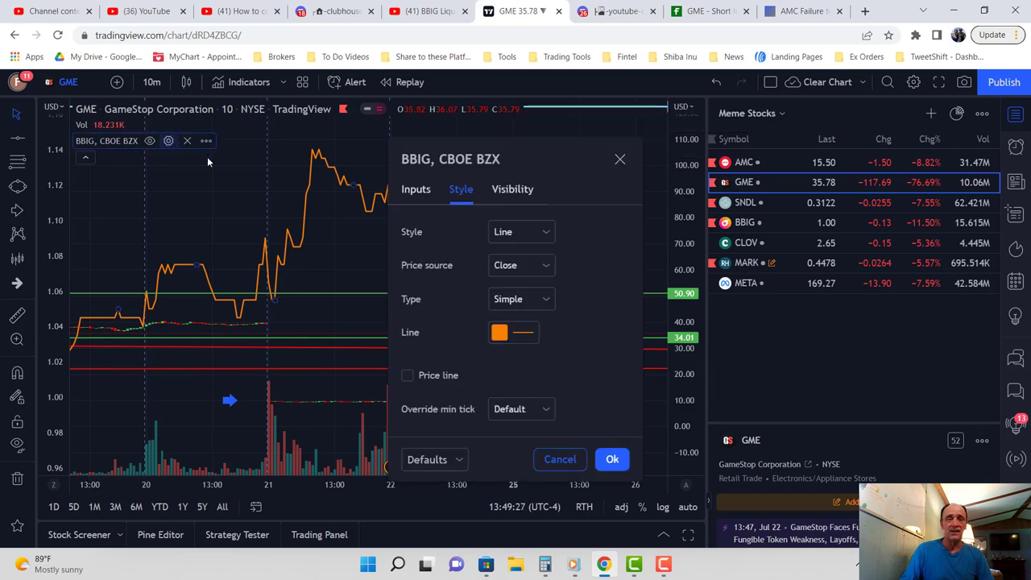
left_click(545, 233)
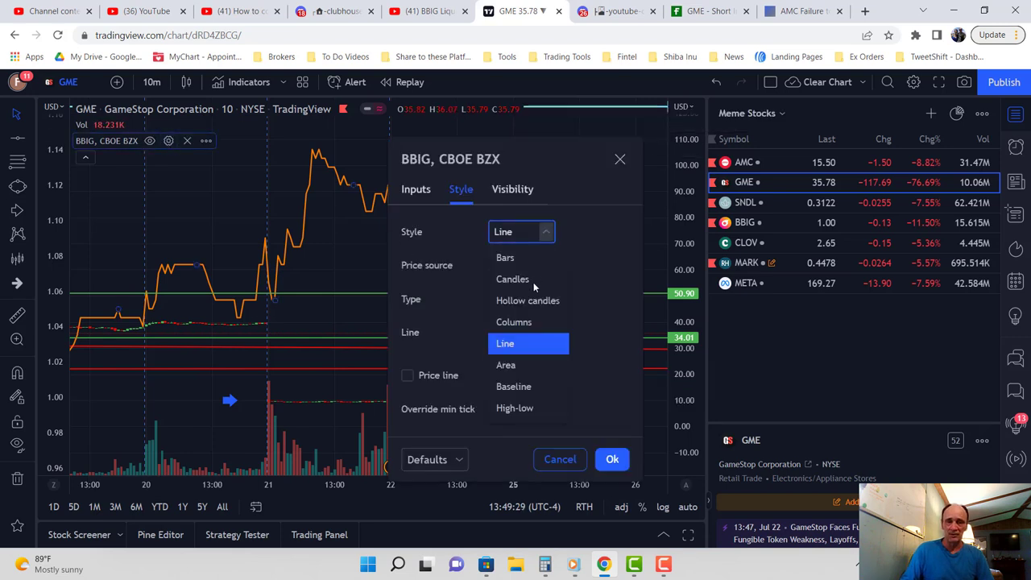
key("Return")
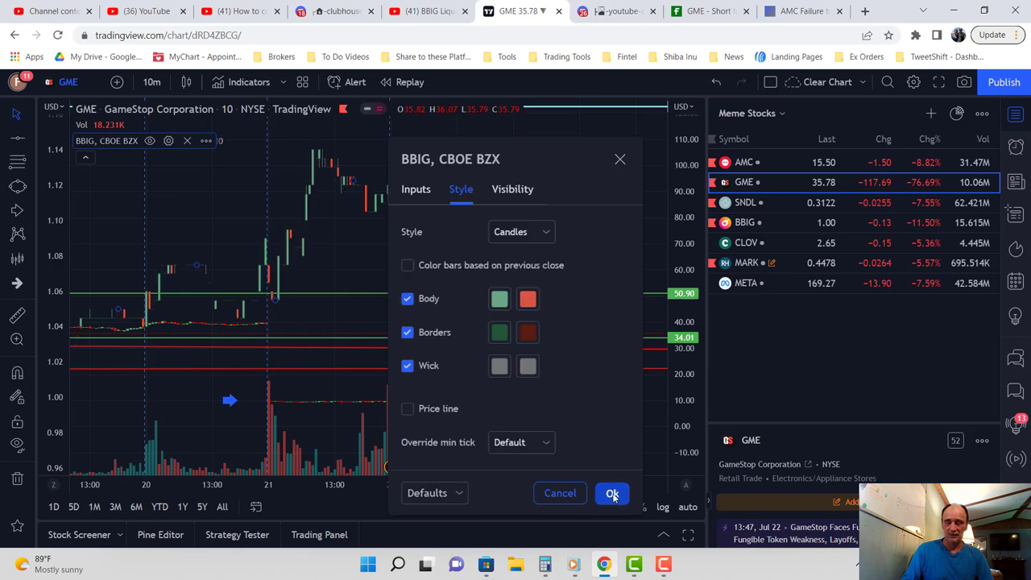
left_click(612, 494)
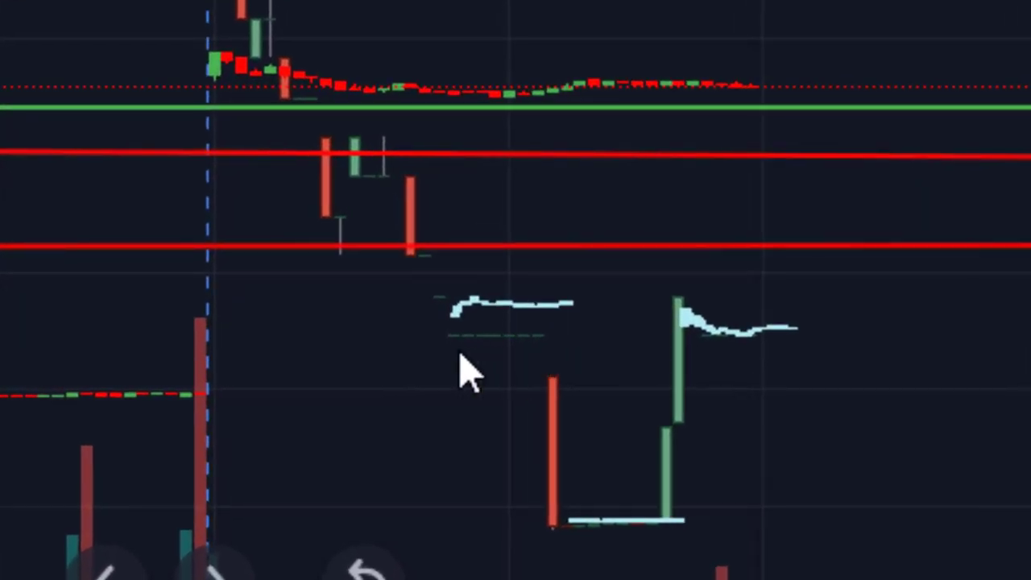
Drag the cyan bars-pattern copy up onto the lower red horizontal line.
left_click(771, 340)
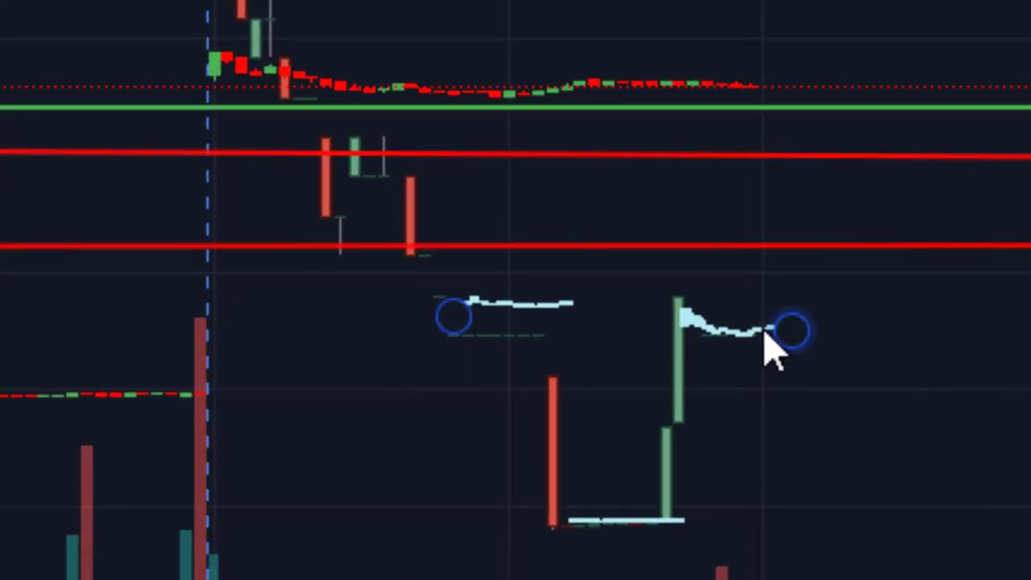
left_click_drag(770, 302, 759, 235)
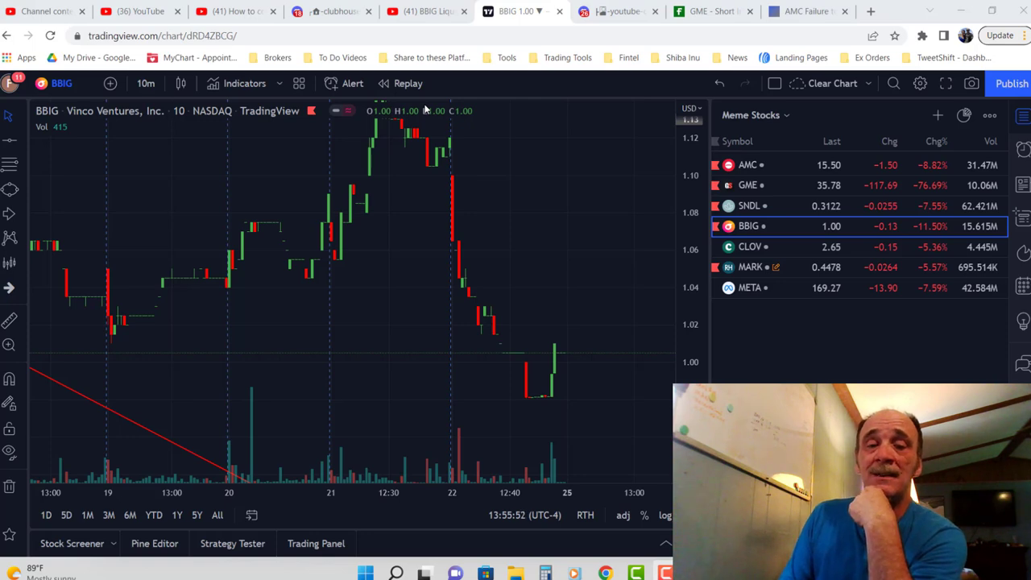
Switch the main chart from BBIG back to GME using the watchlist.
key("Up")
key("Up")
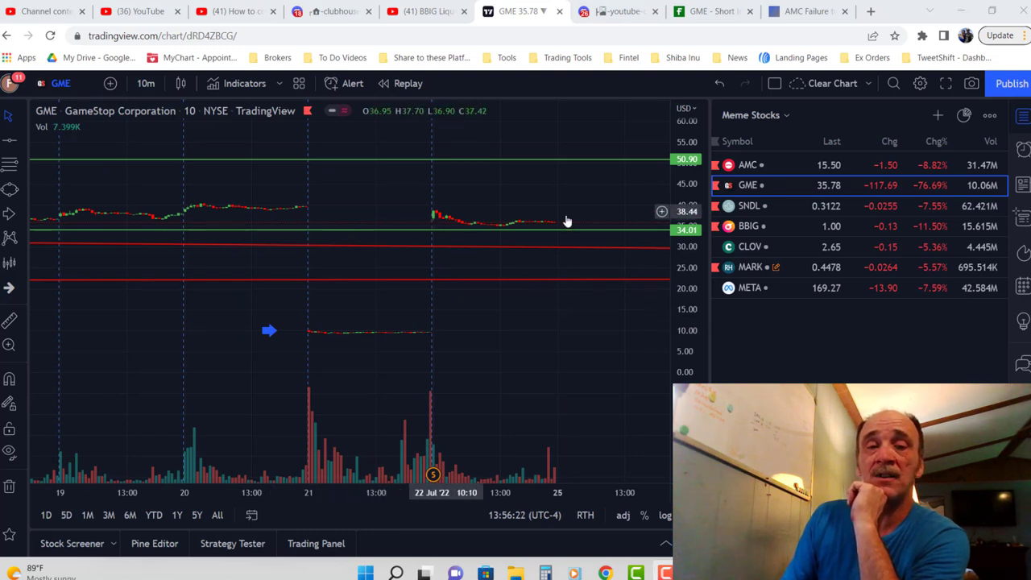
Overlay BBIG on the GME chart as a comparison line on a new price scale.
left_click(111, 85)
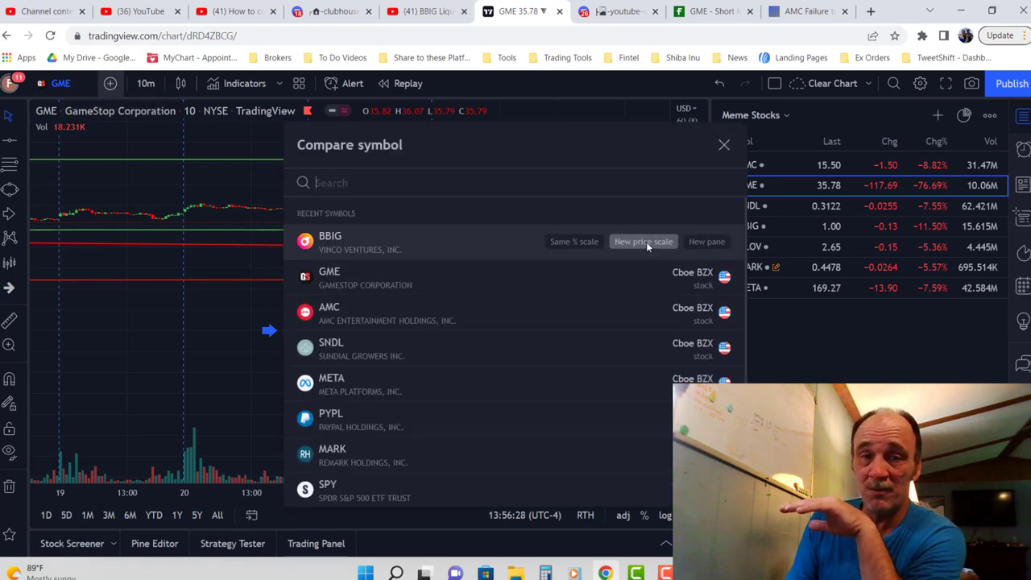
left_click(642, 243)
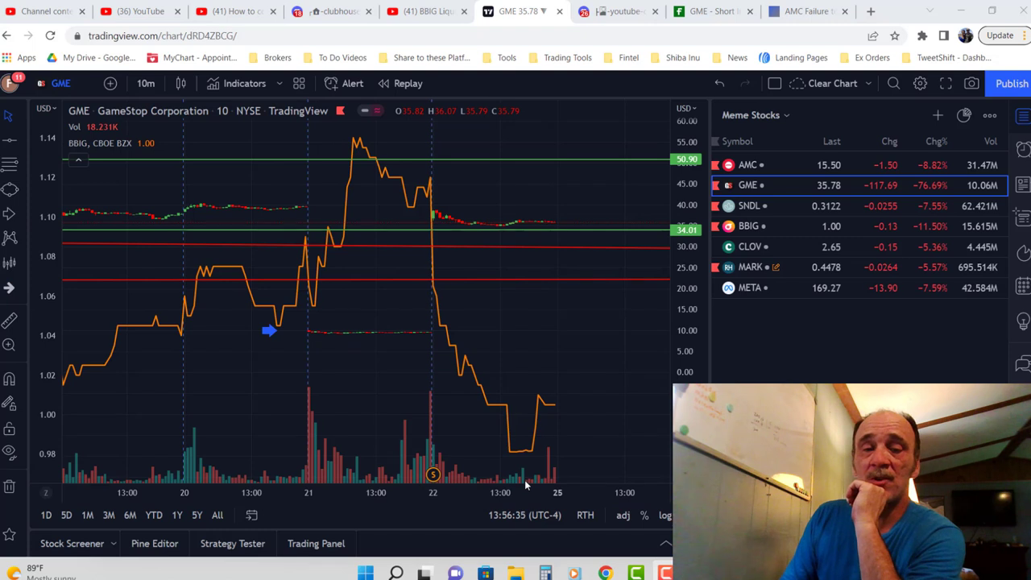